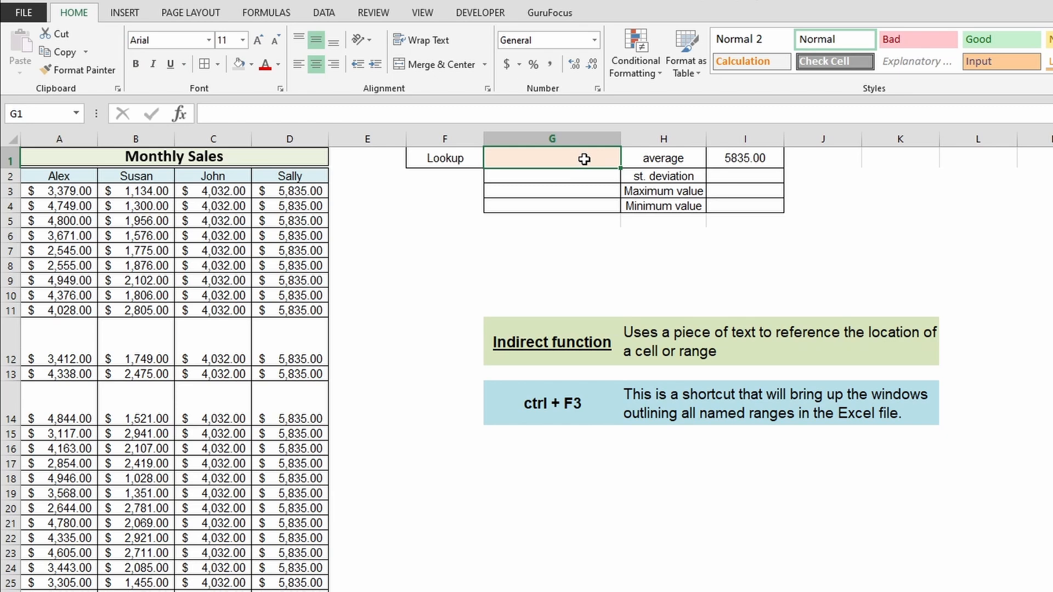
Enter the name of the column A salesperson in lookup cell G1.
text(Alex)
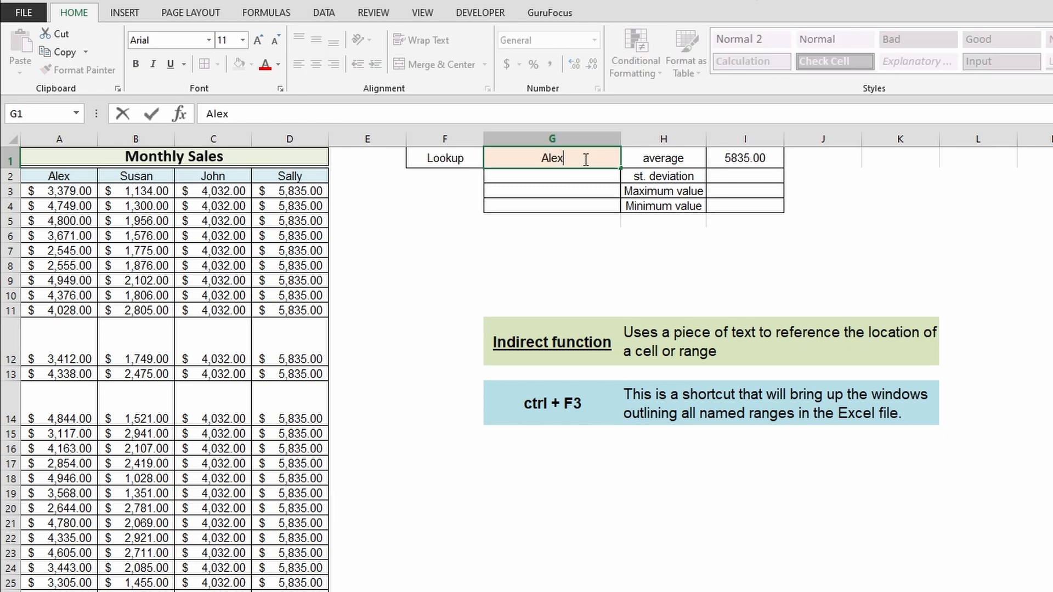
key(Return)
Try replacing the named range in the I1 AVERAGE formula with a direct reference to lookup cell G1.
click(754, 156)
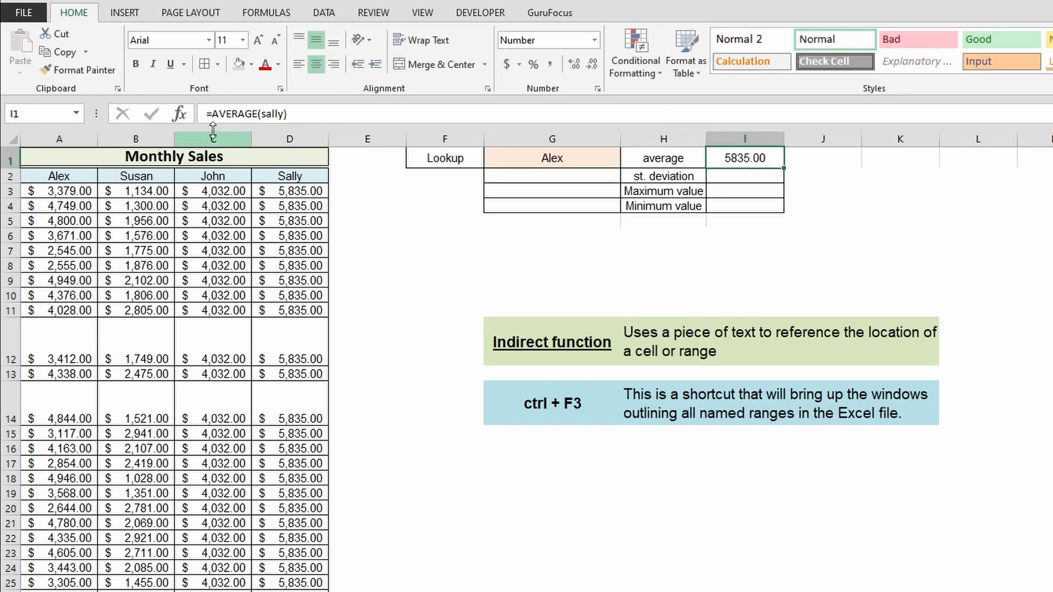
drag(260, 114, 285, 114)
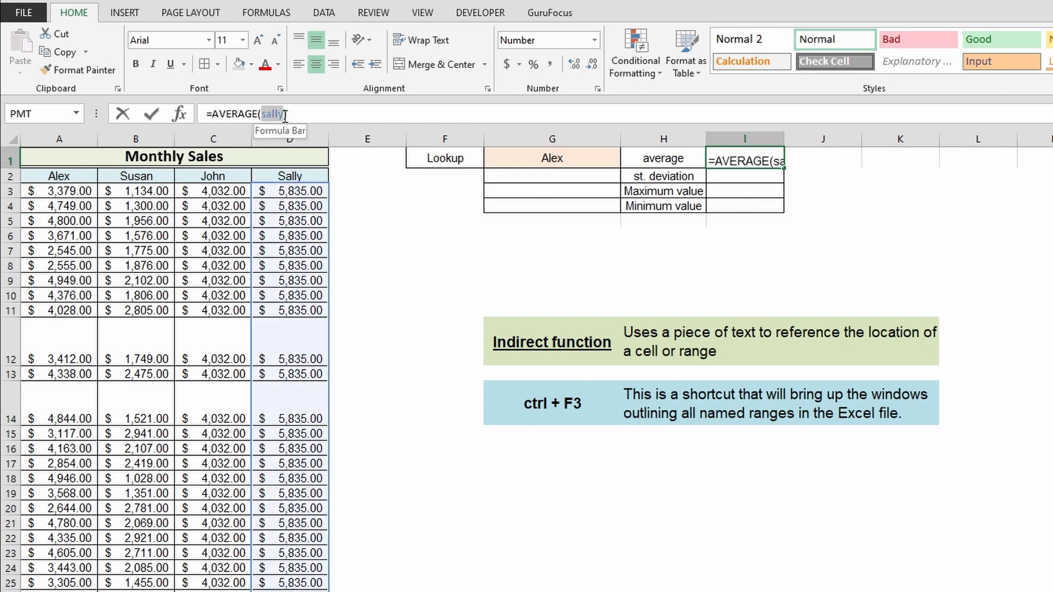
click(573, 158)
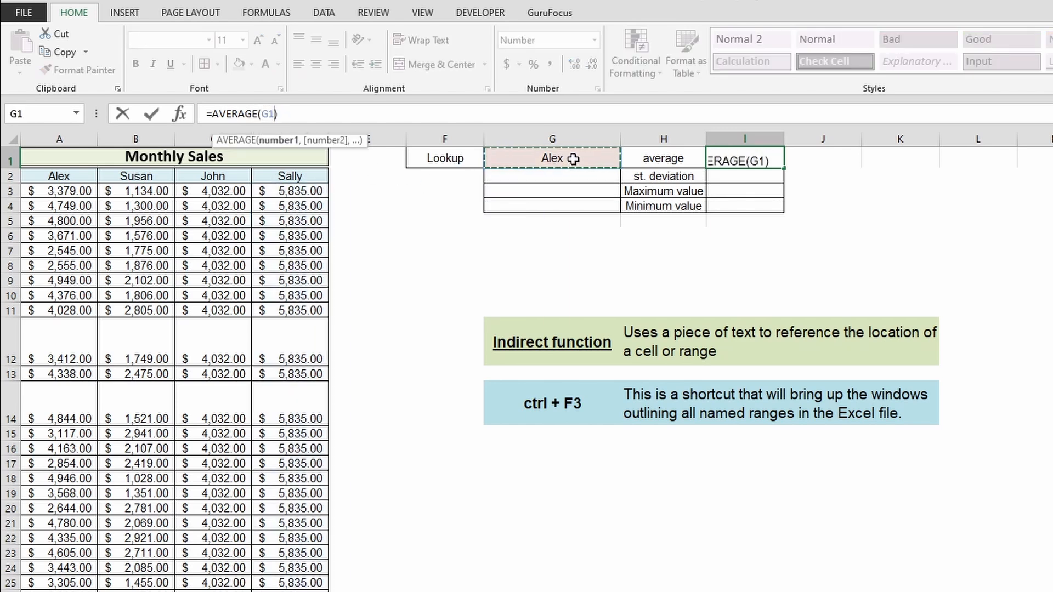
key(Return)
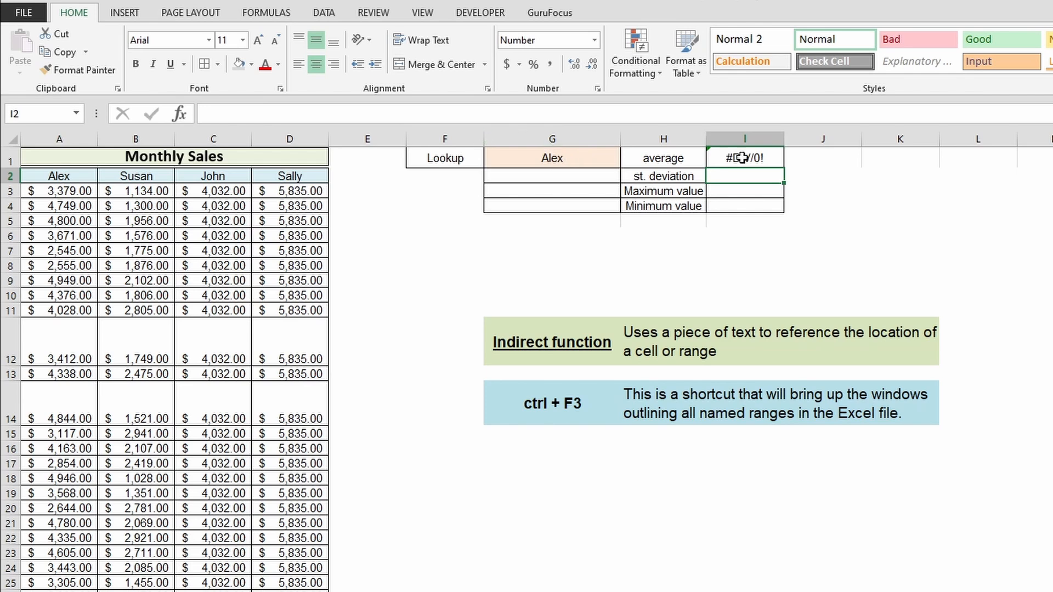
Replace G1 in the I1 AVERAGE formula with the named range of the column A salesperson.
click(764, 157)
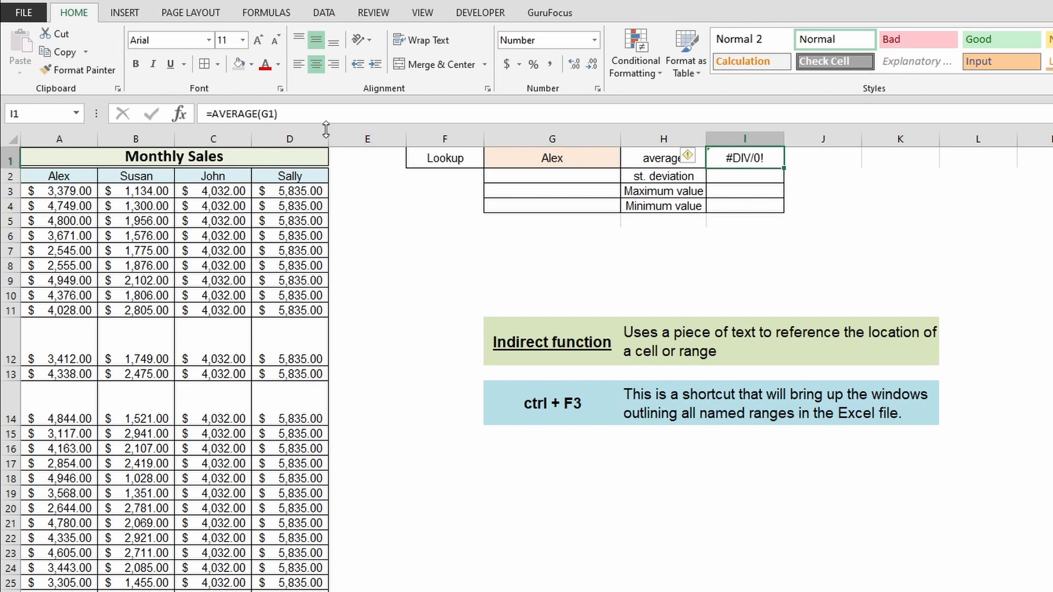
double_click(271, 114)
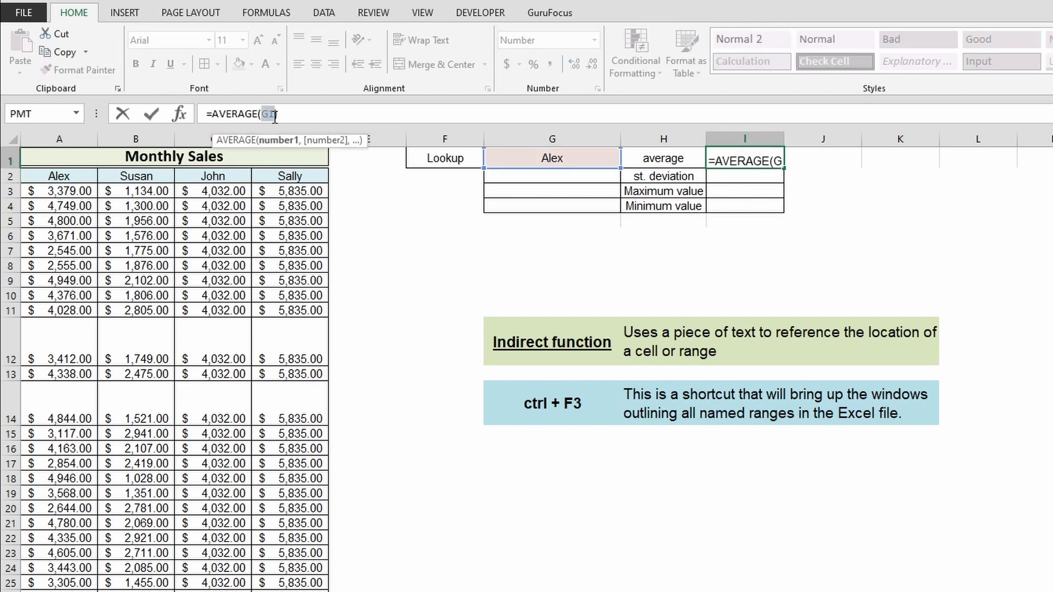
text(Alex)
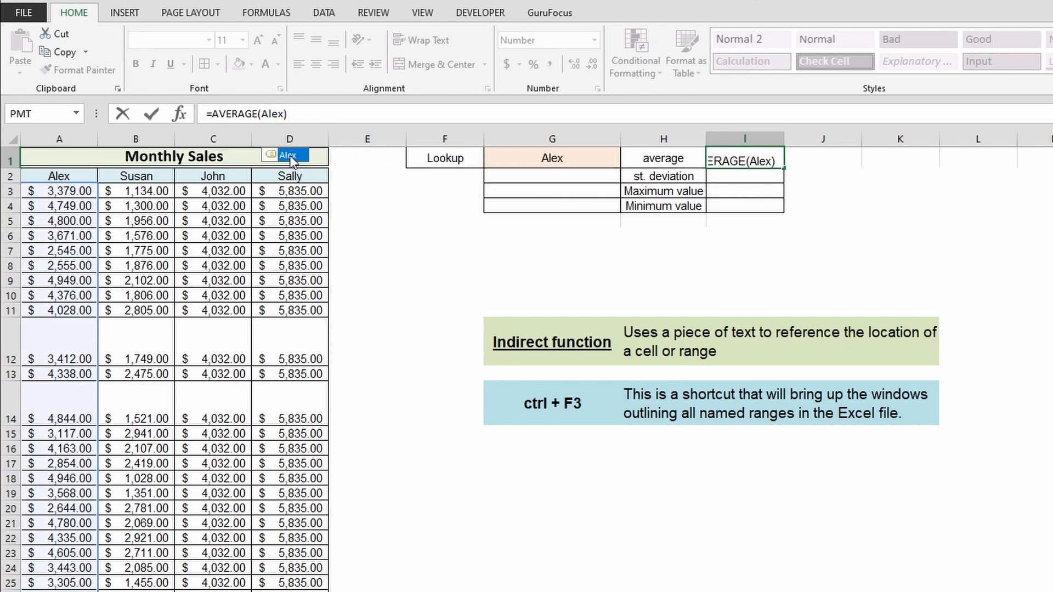
key(Return)
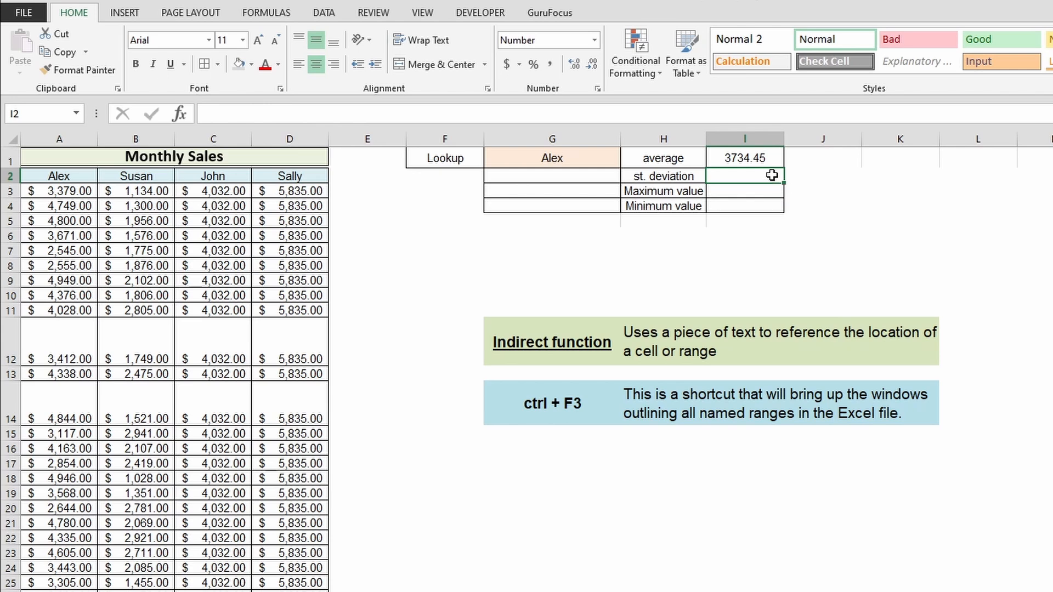
click(729, 159)
click(598, 158)
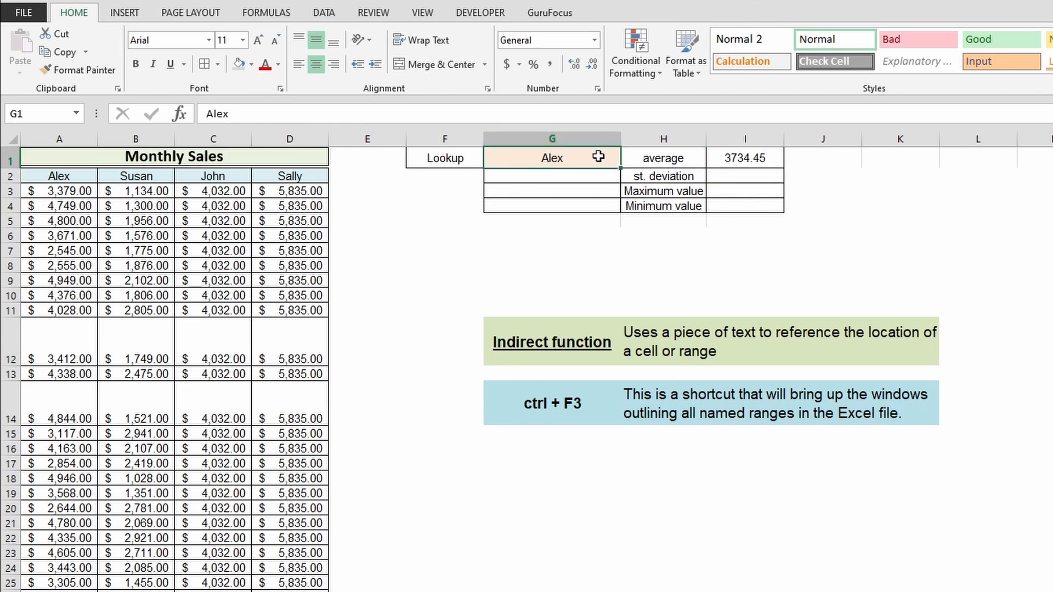
click(578, 353)
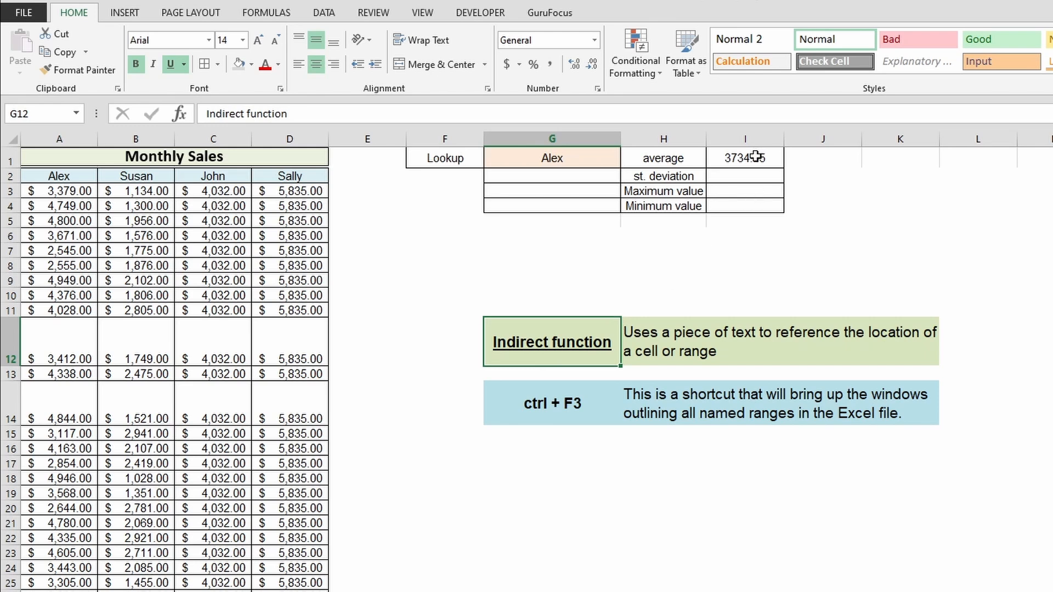
click(600, 265)
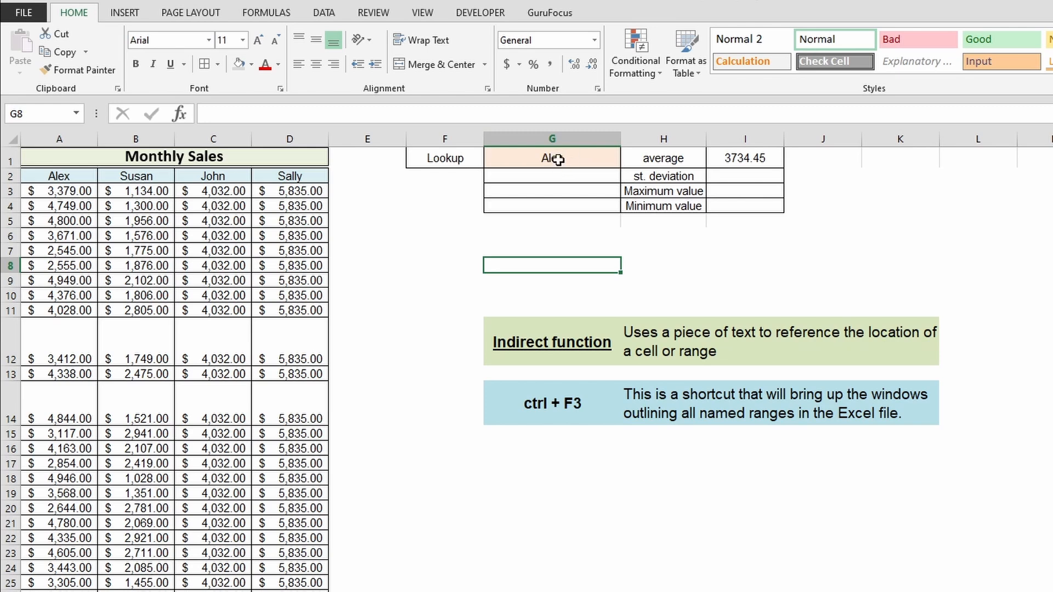
Change the formula in I1 to =AVERAGE(INDIRECT(G1)), accepting the parenthesis correction.
click(731, 156)
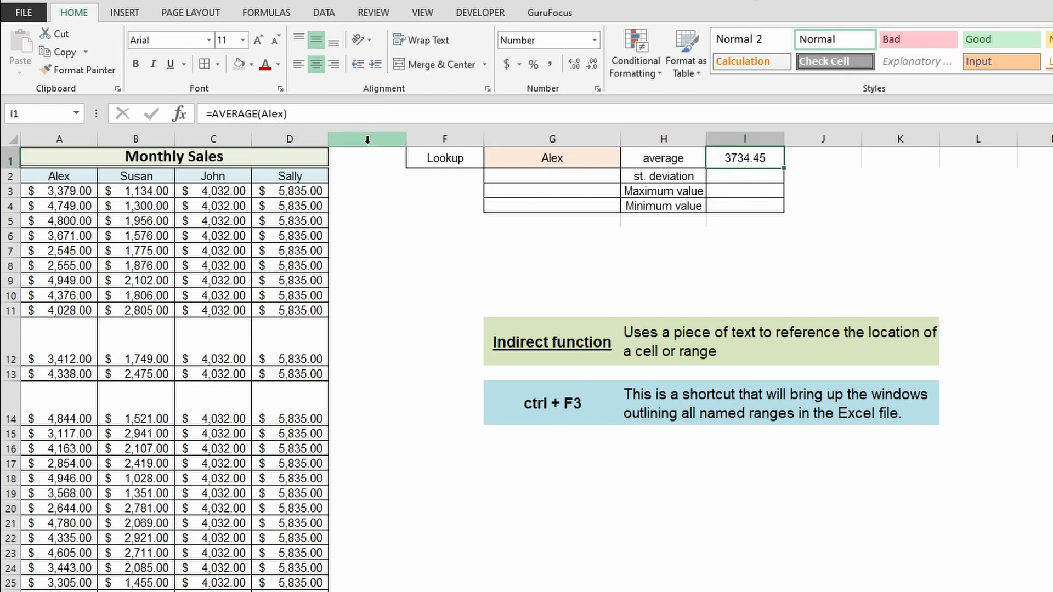
drag(261, 114, 275, 114)
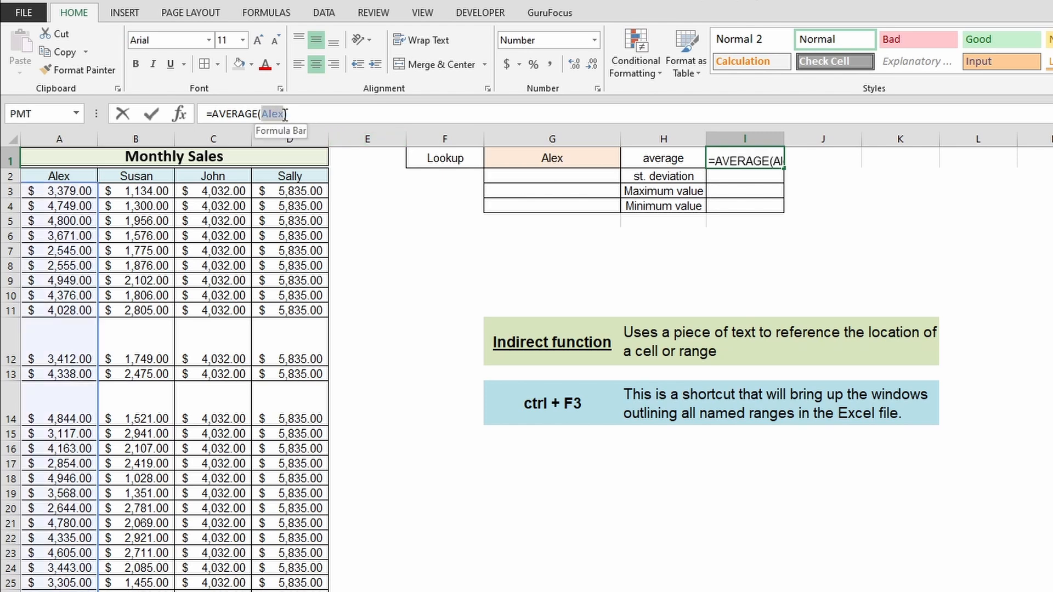
text(indirect()
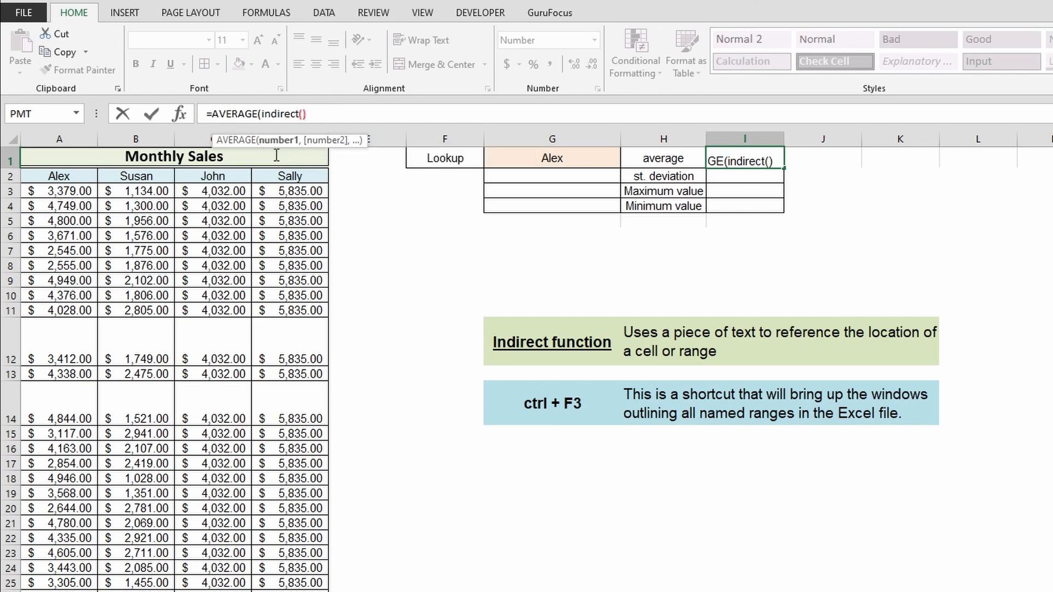
click(581, 159)
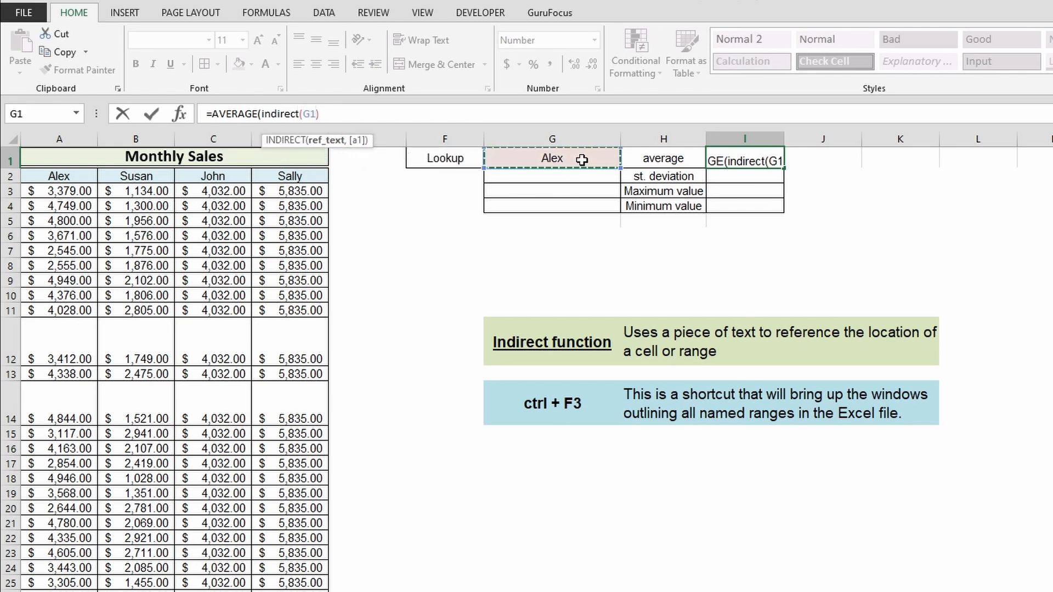
text()))
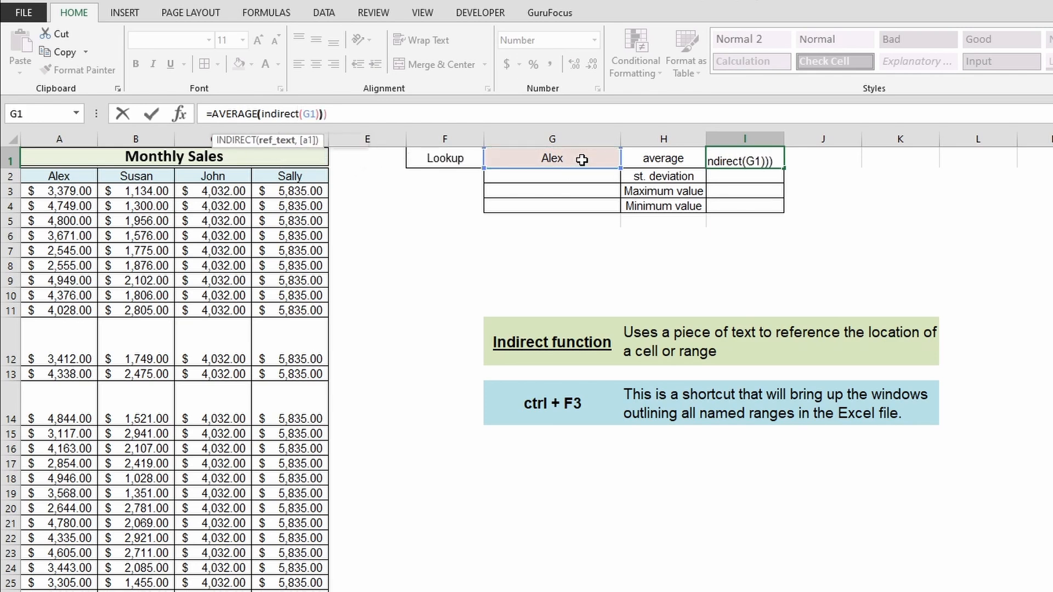
key(Return)
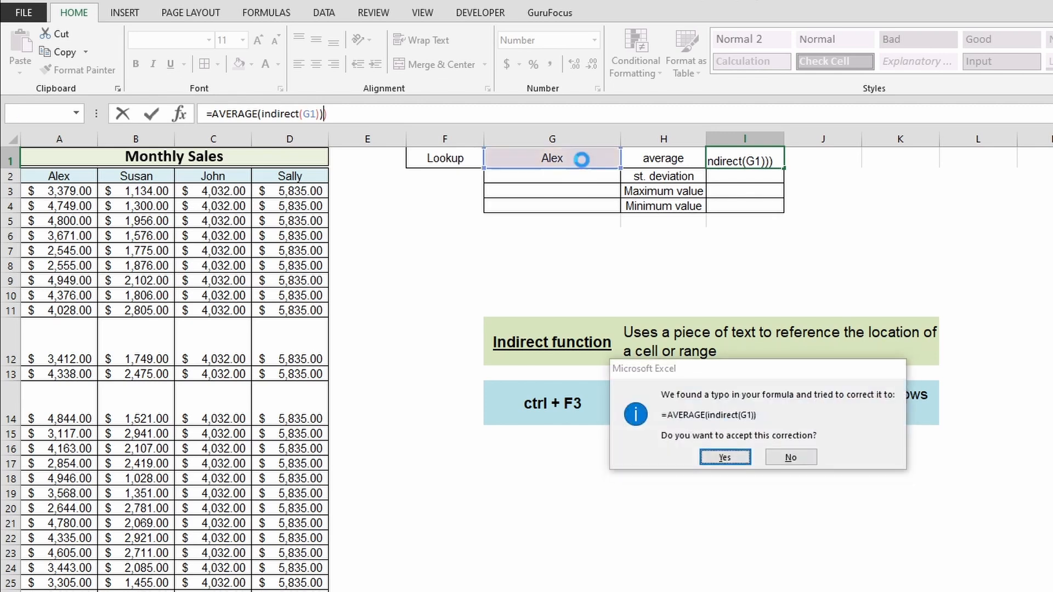
key(Return)
click(718, 158)
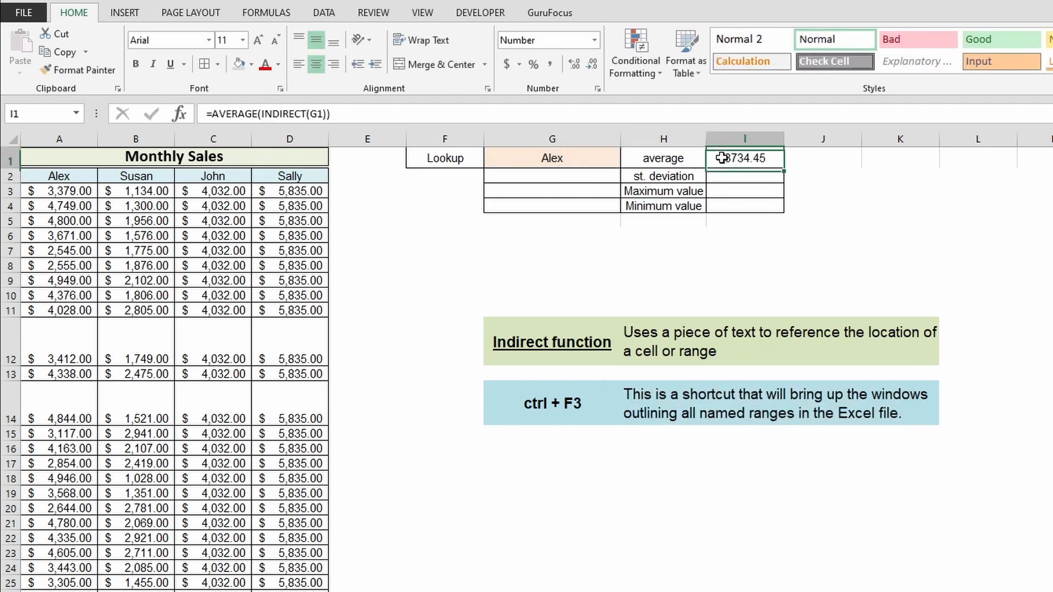
Test the formula by entering the column B salesperson's name in G1 and check the average in I1.
click(589, 159)
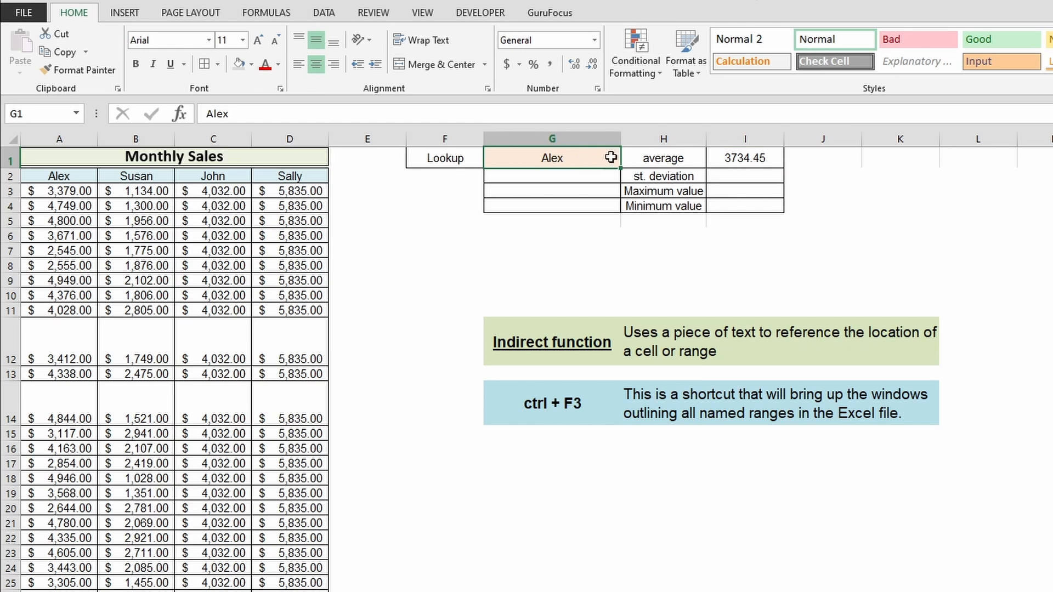
click(719, 158)
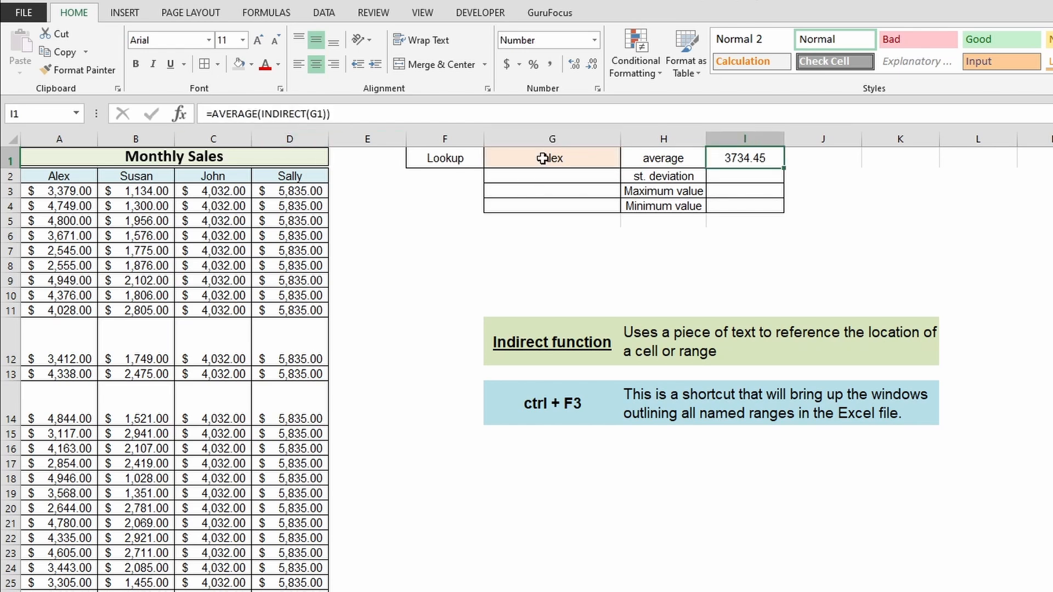
click(580, 158)
text(Susan)
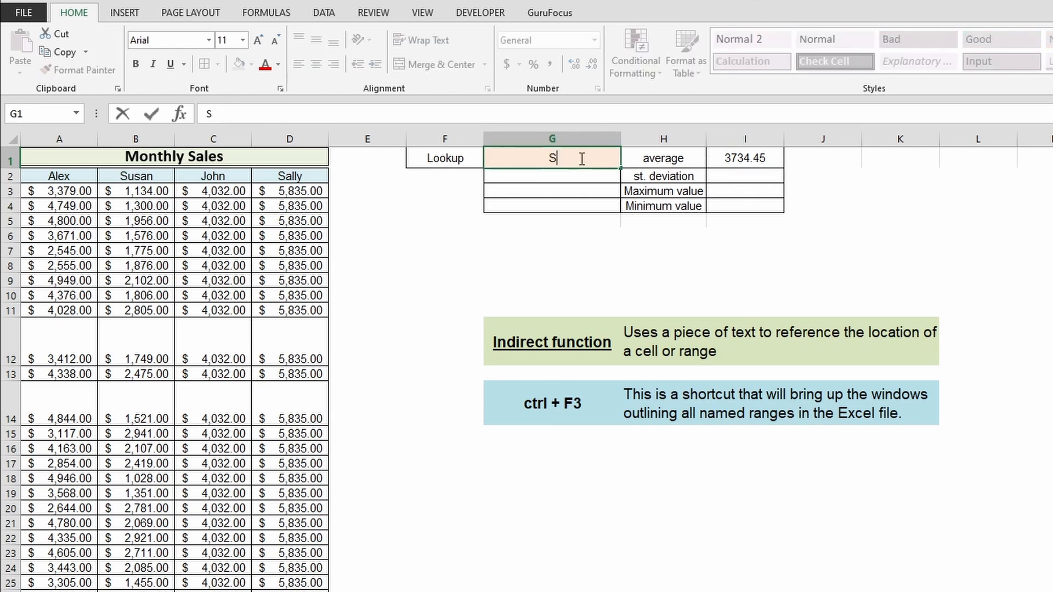
key(Return)
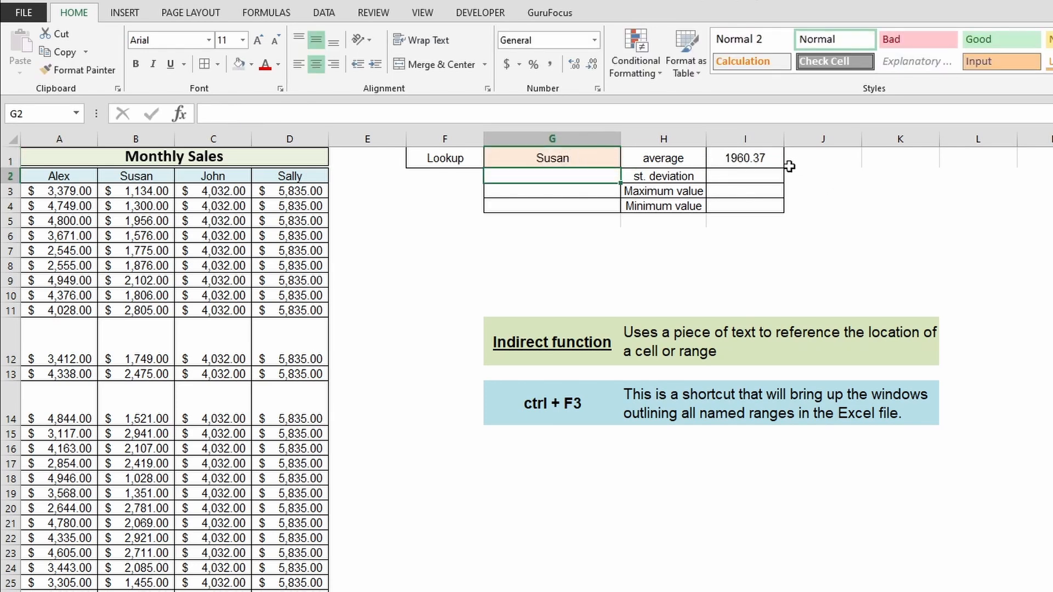
click(773, 158)
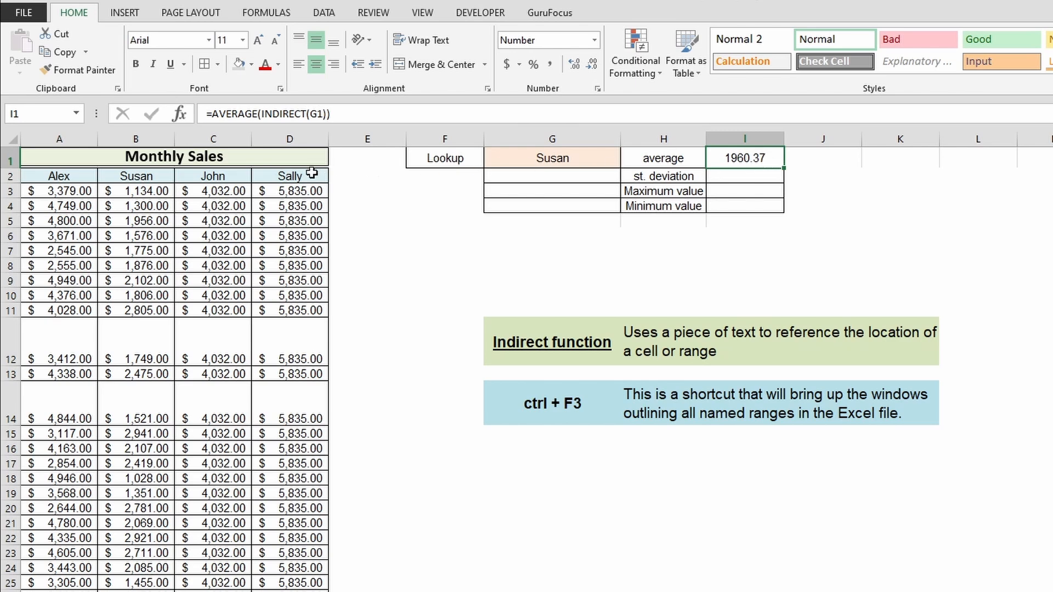
Test the lookup again by entering the column D salesperson's name in G1.
click(542, 158)
text(Sally)
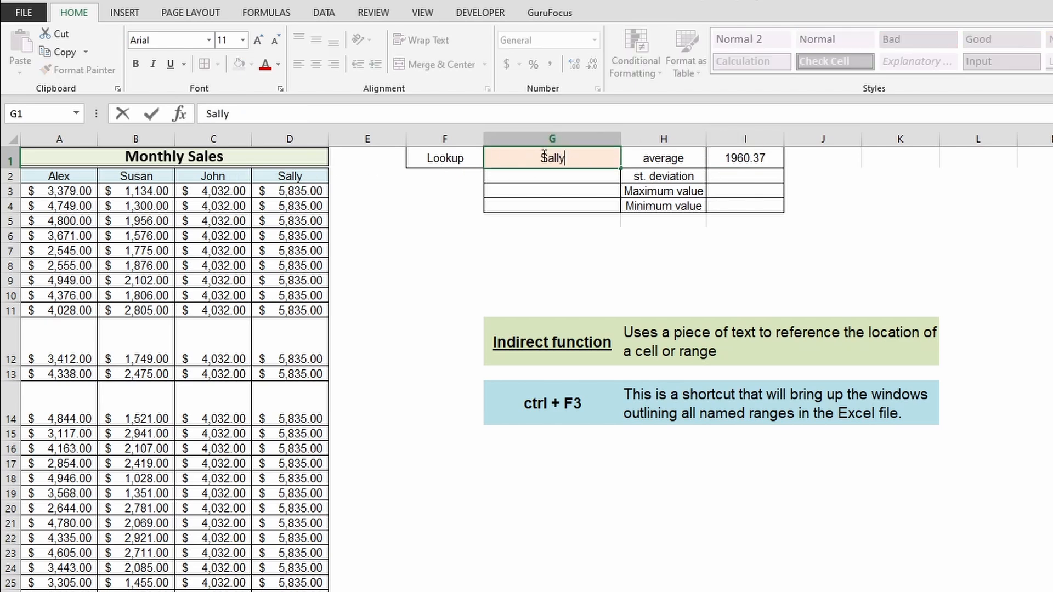
key(Return)
click(542, 157)
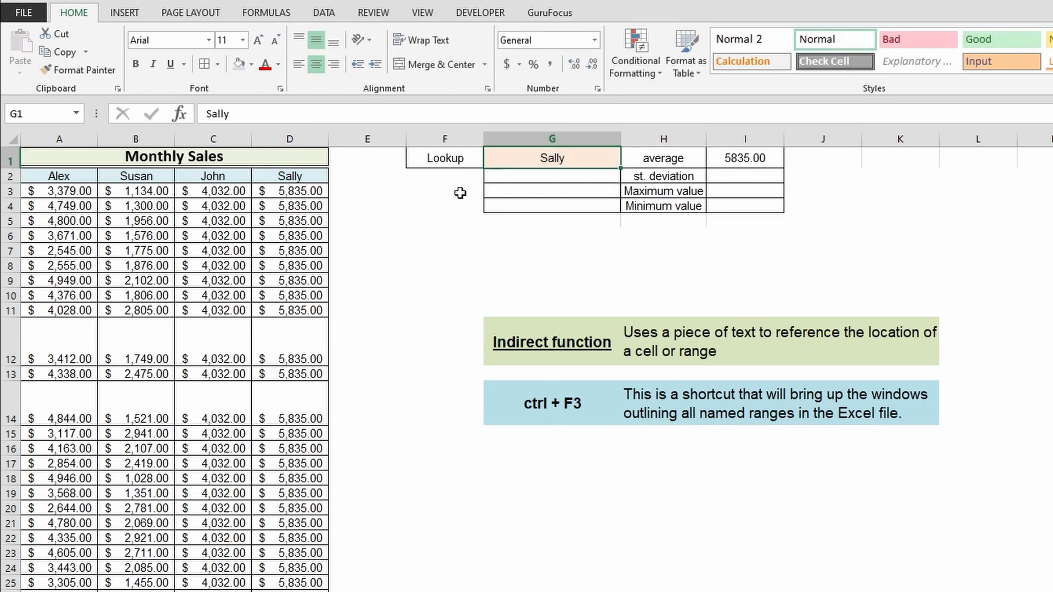
Name the header range A2:D2 as salespeople.
click(481, 234)
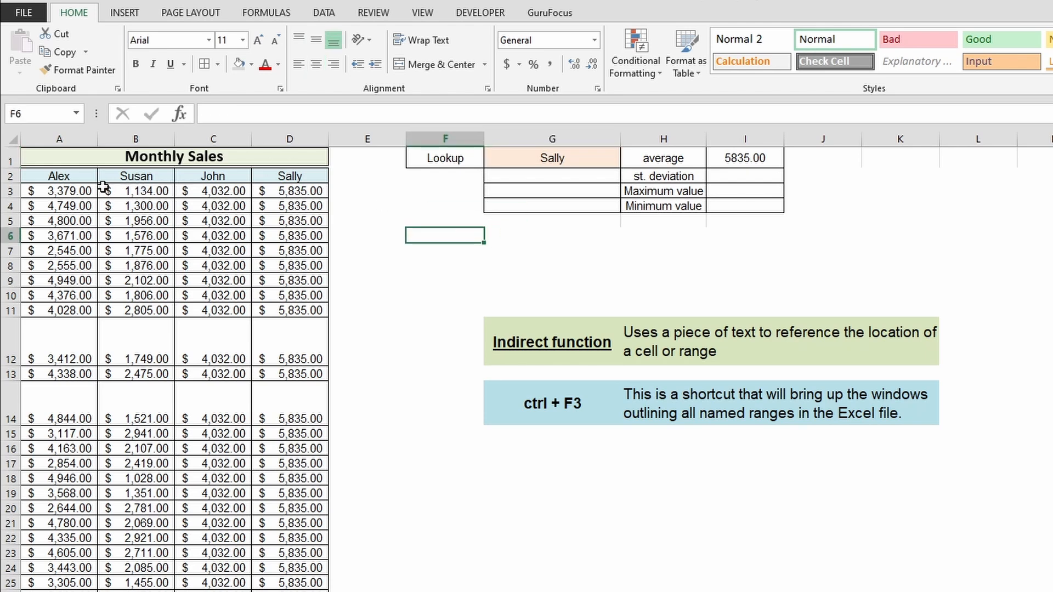
drag(83, 176, 266, 174)
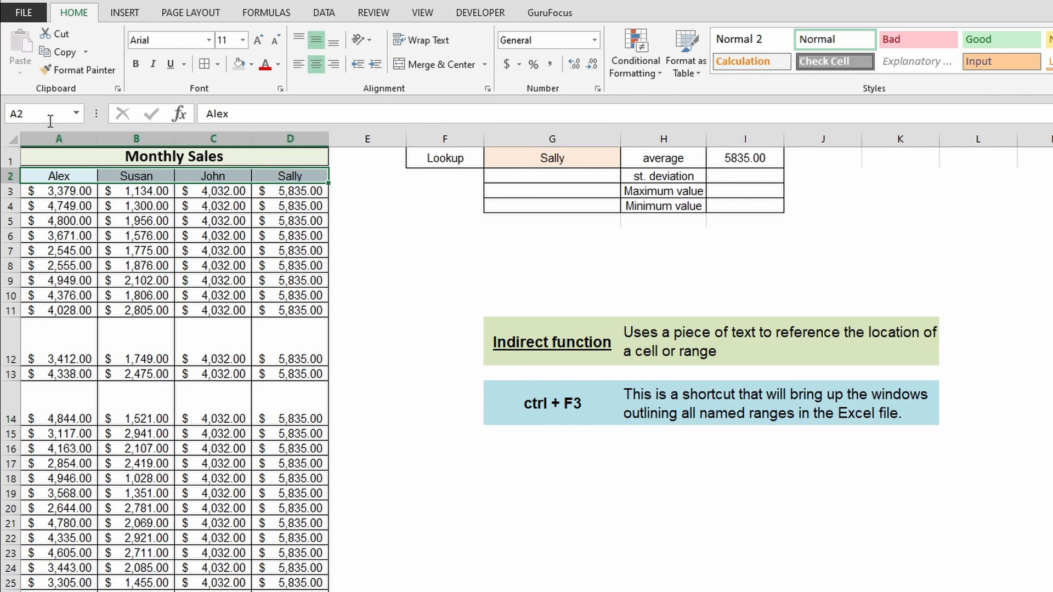
click(33, 110)
text(sa)
text(lespeople)
key(Return)
click(410, 243)
Add list data validation to lookup cell G1 with =salespeople as its source.
click(614, 159)
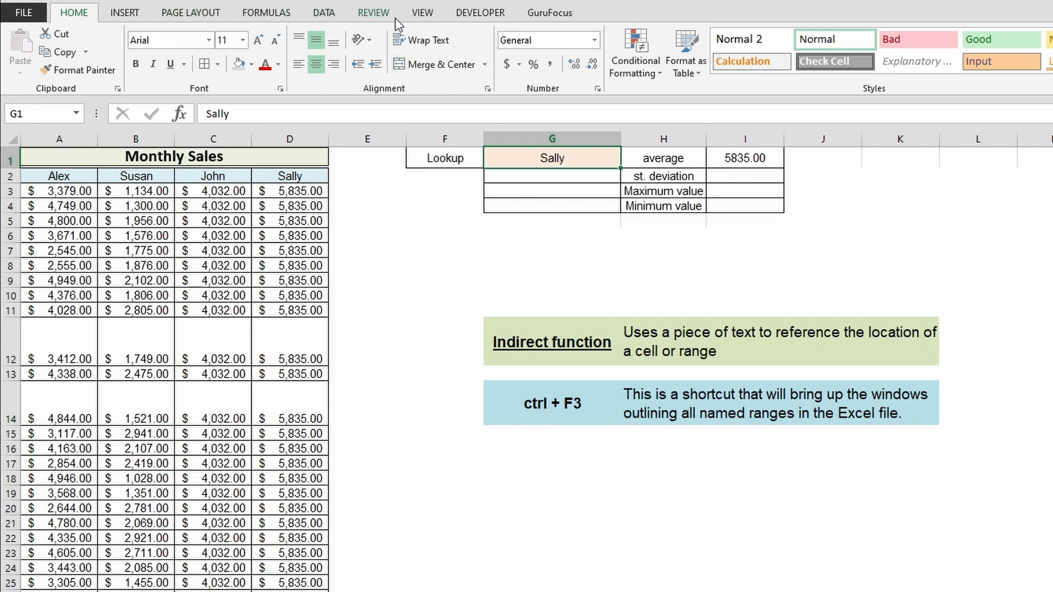
click(323, 14)
click(650, 68)
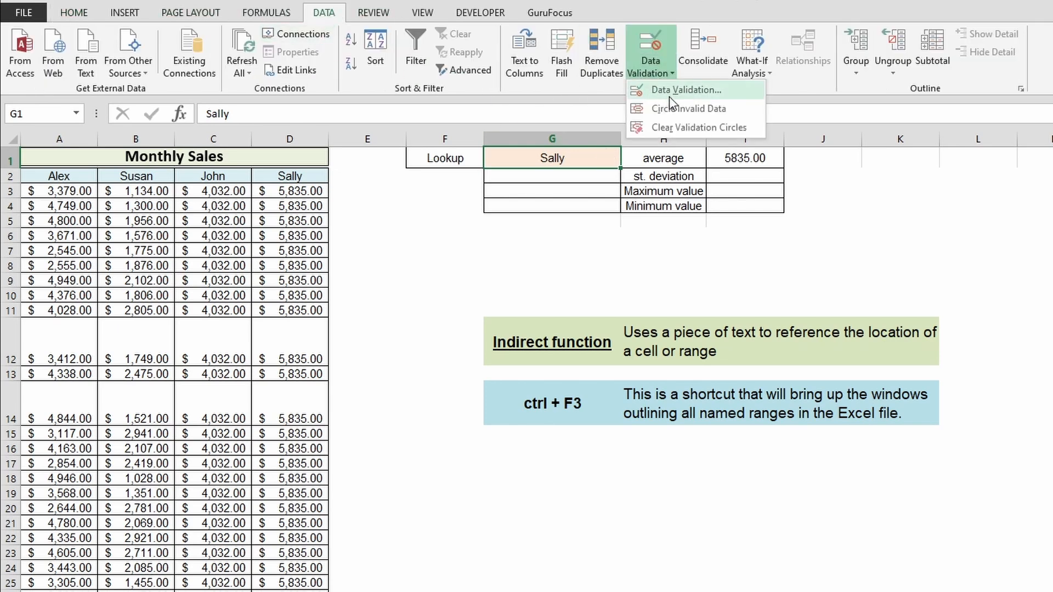
click(670, 91)
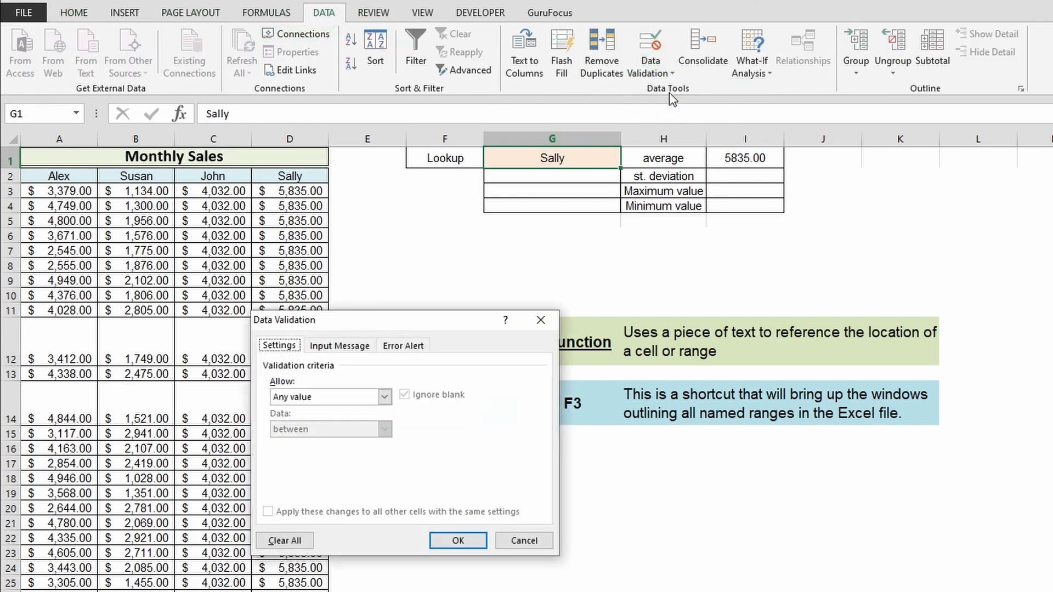
click(334, 401)
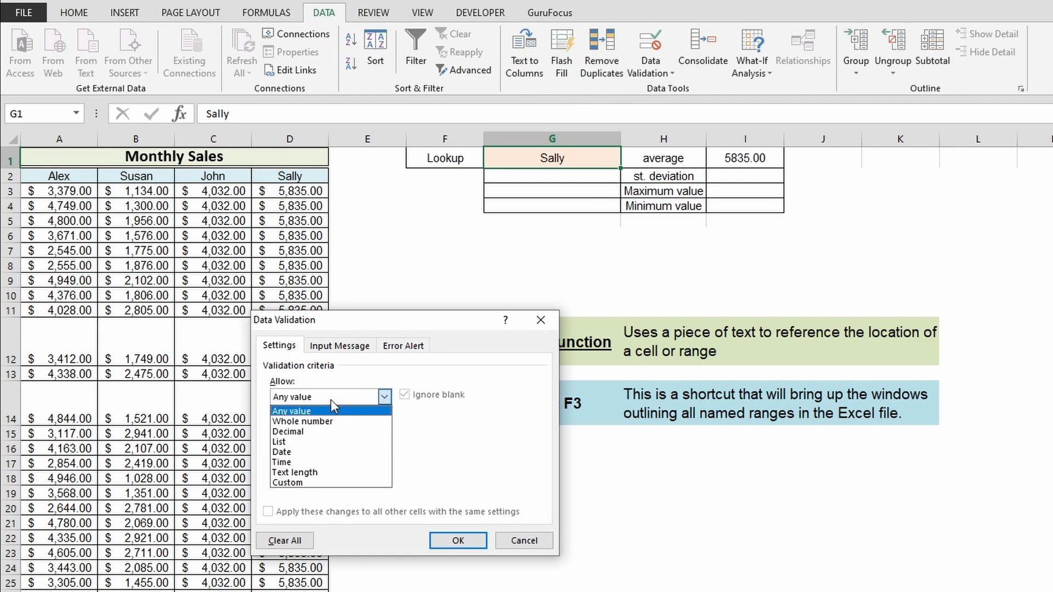
click(312, 440)
click(319, 461)
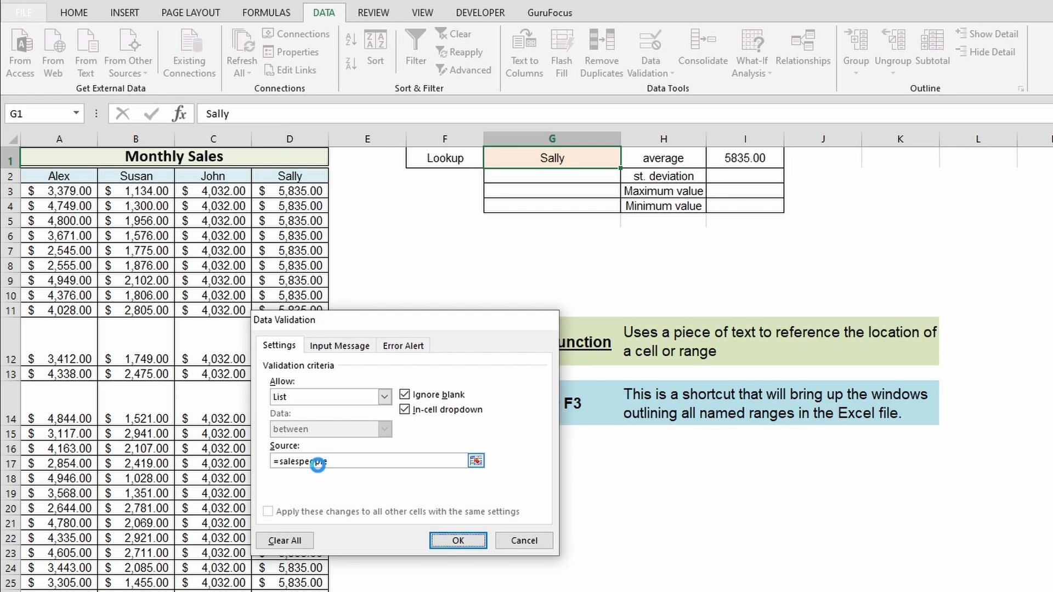
key(Return)
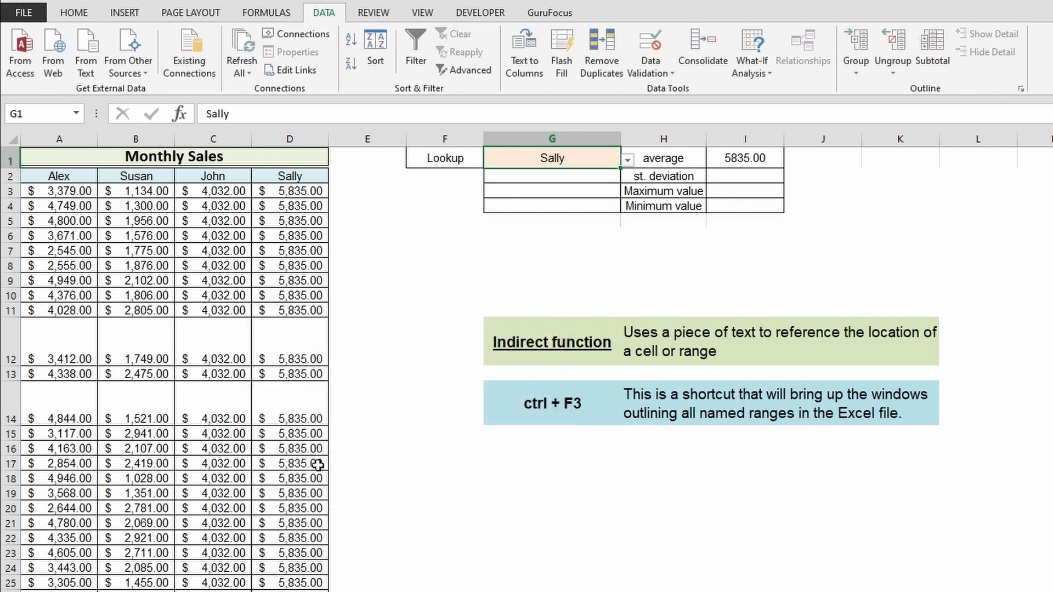
Choose the column A salesperson from the list in G1 and check the average in I1.
click(628, 160)
click(73, 172)
drag(73, 171, 265, 175)
click(415, 189)
click(580, 158)
click(632, 160)
click(629, 167)
click(746, 157)
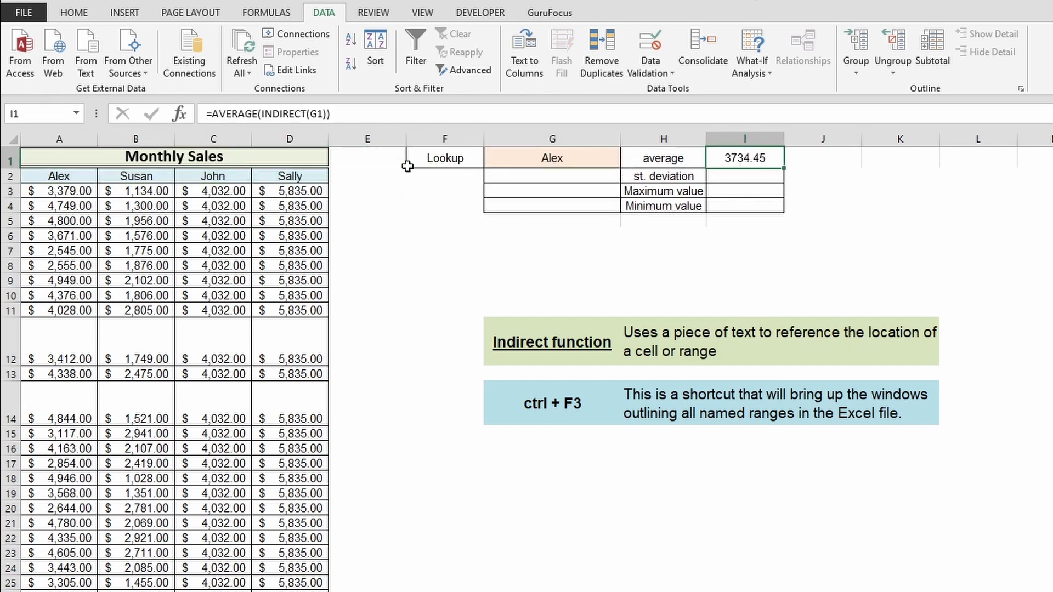
Fill I1's average formula down to I4, and make the lookup reference in I1 absolute as $G$1.
drag(776, 164, 774, 210)
double_click(321, 114)
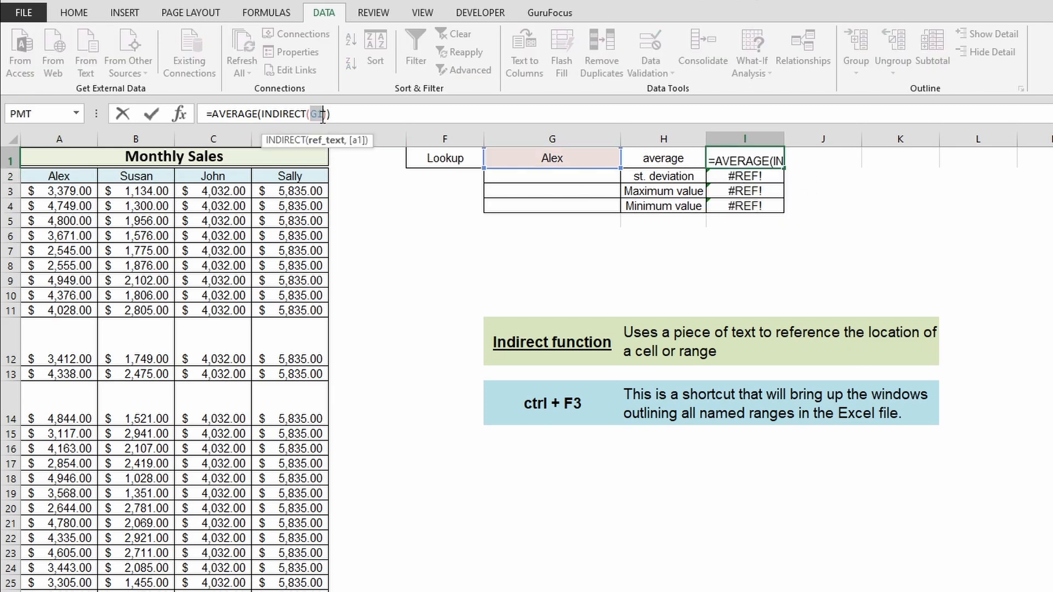
key(F4)
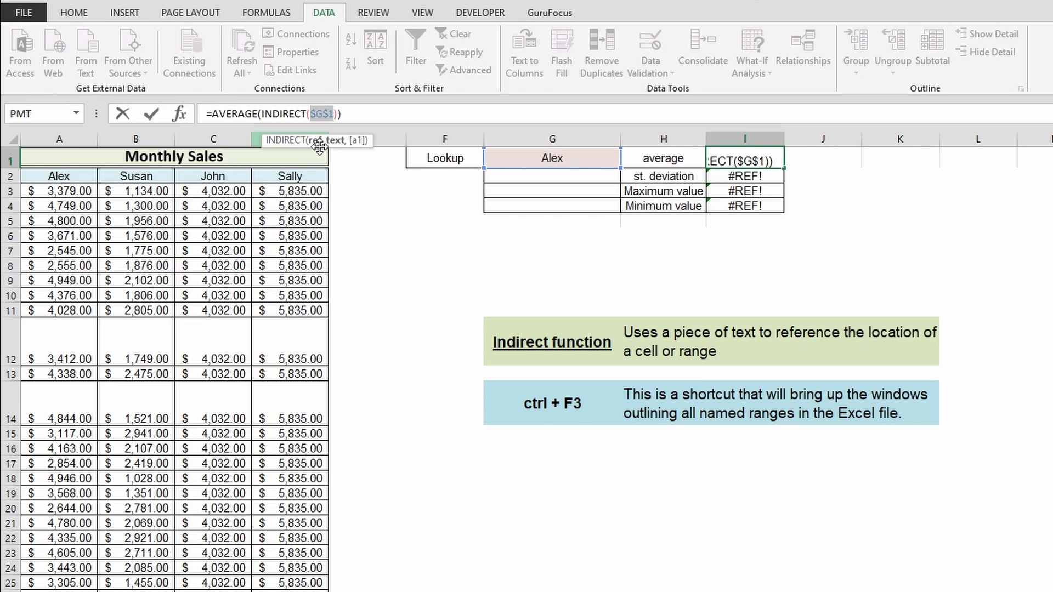
key(Return)
Copy the formula =AVERAGE(INDIRECT($G$1)) from I1 down through I4 and compare the cells.
click(775, 161)
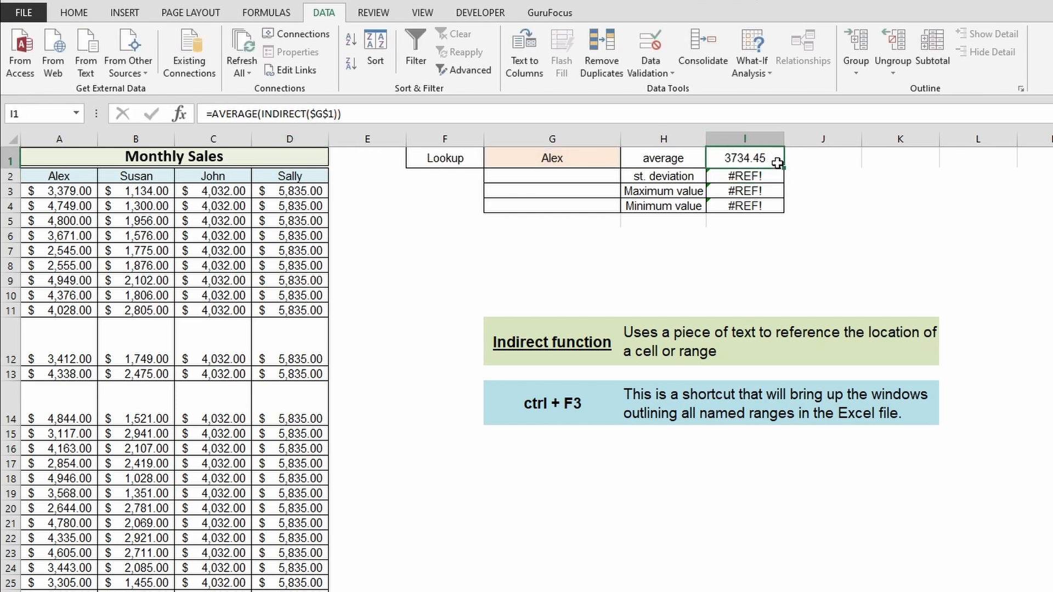
drag(784, 167, 784, 213)
click(764, 179)
click(763, 153)
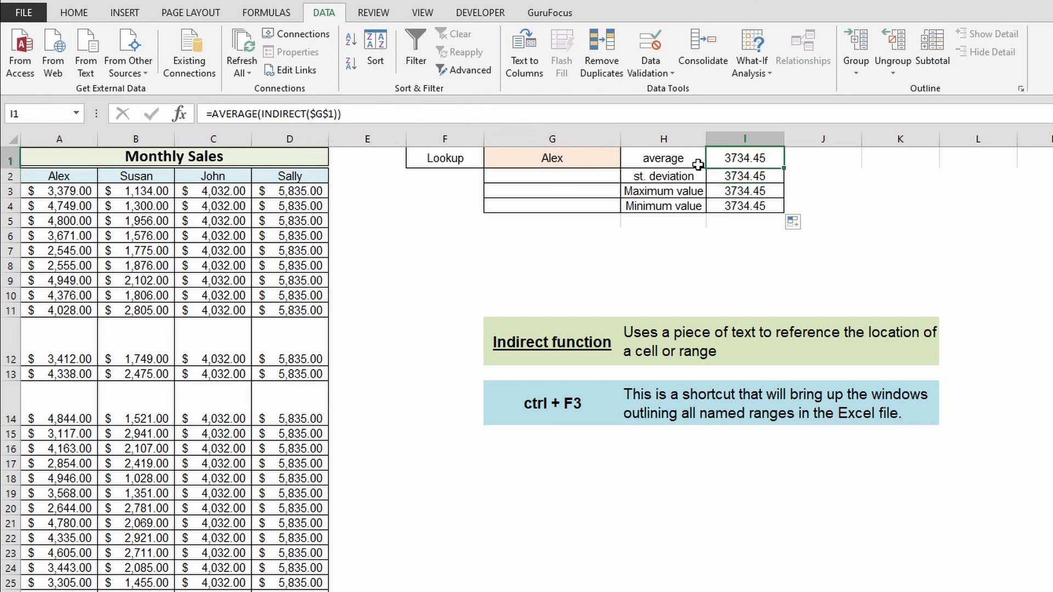
Change the standard deviation formula in I2 to use STDEV with INDIRECT($G$1).
click(742, 177)
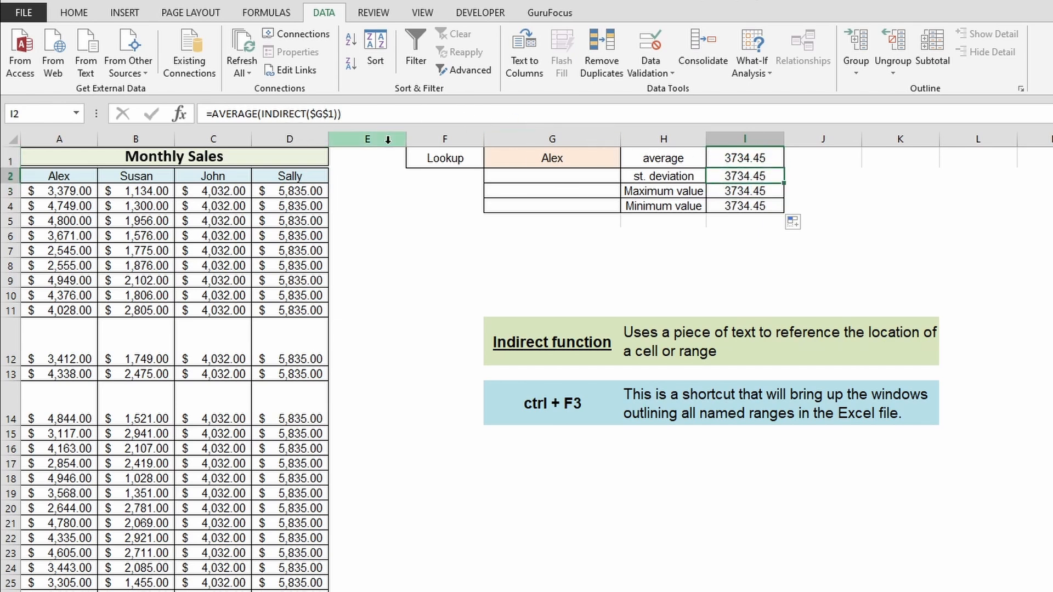
double_click(231, 113)
text(stde)
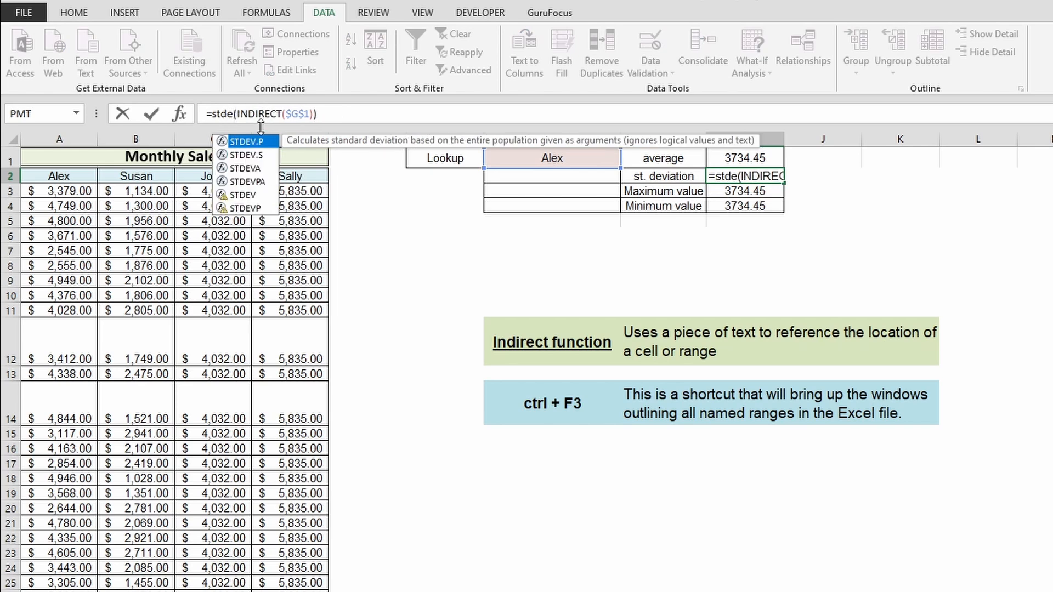
double_click(245, 195)
key(Return)
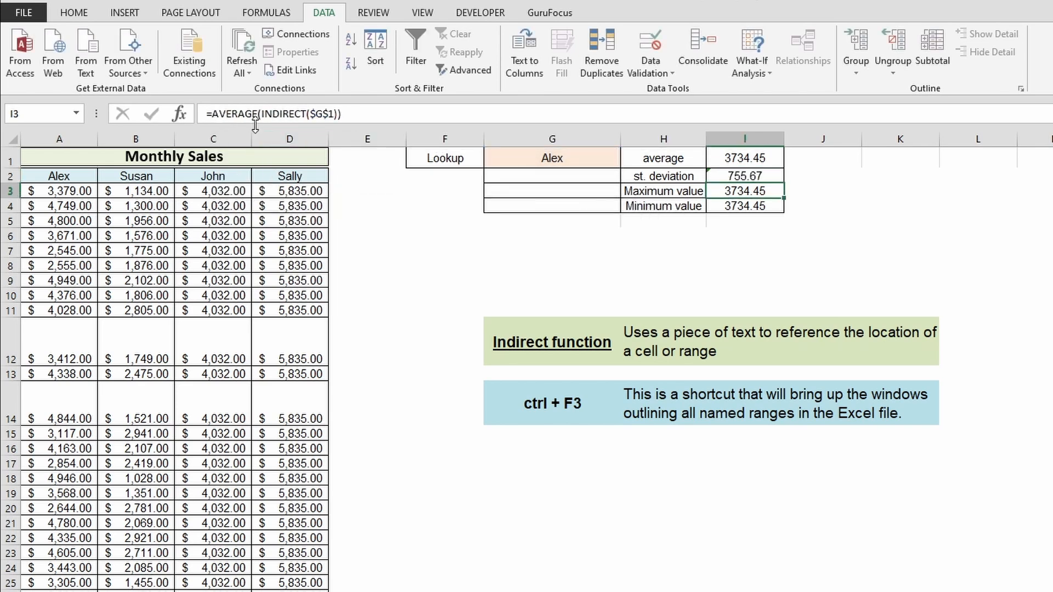
Change the formula in I3 to =MIN(INDIRECT($G$1)).
double_click(237, 114)
text(min)
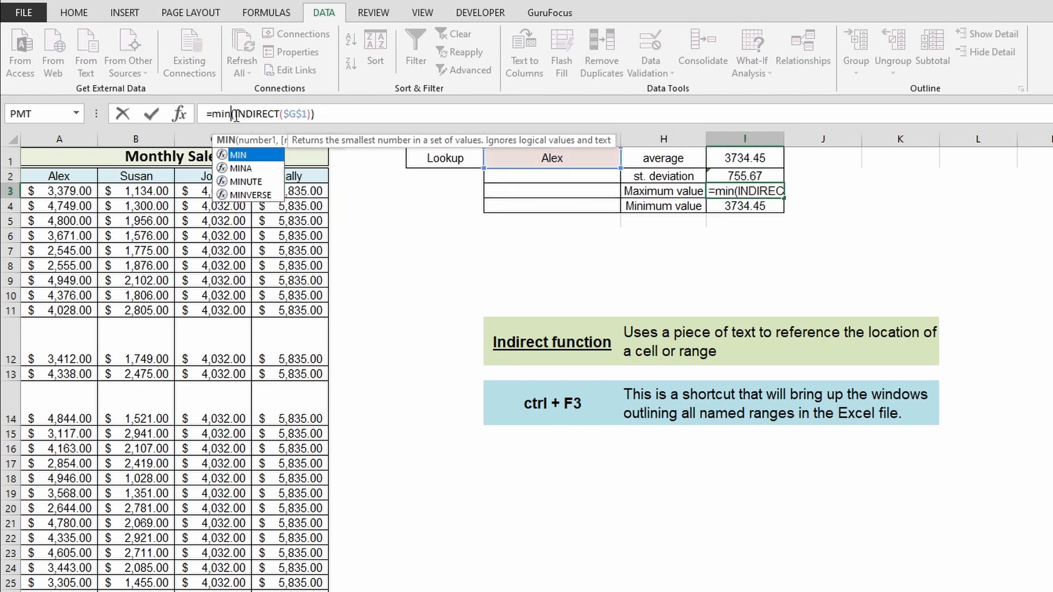
key(Return)
Change the formula in I4 to =MAX(INDIRECT($G$1)).
click(237, 114)
drag(237, 114, 267, 94)
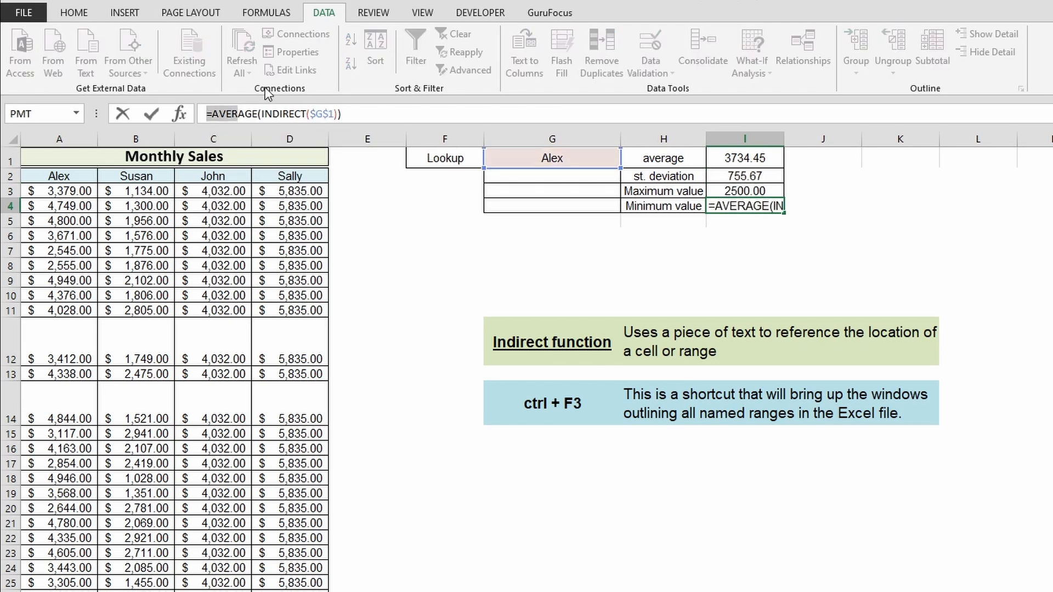
double_click(238, 114)
text(max)
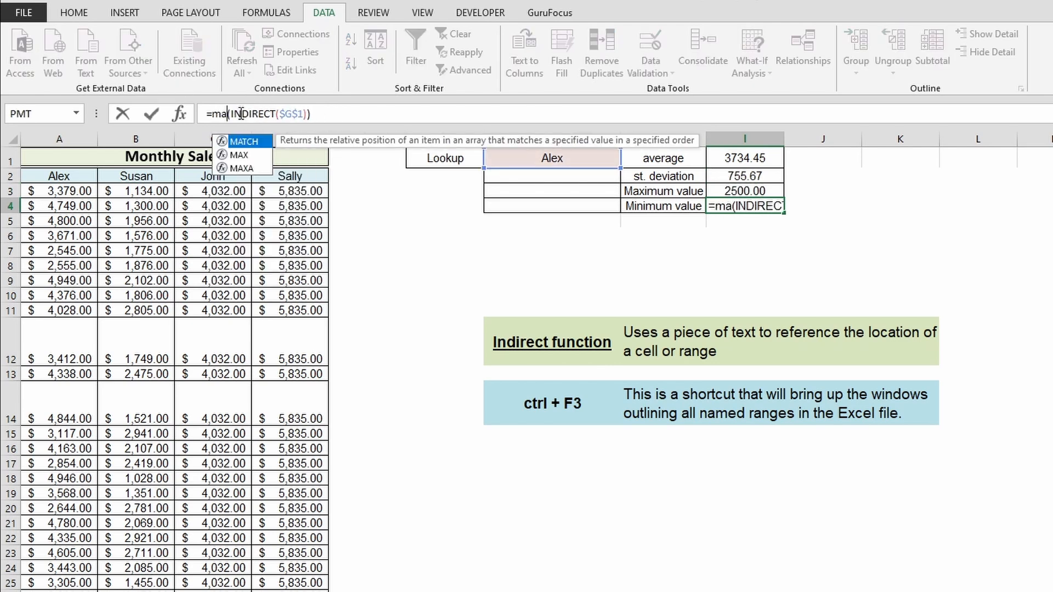
key(Return)
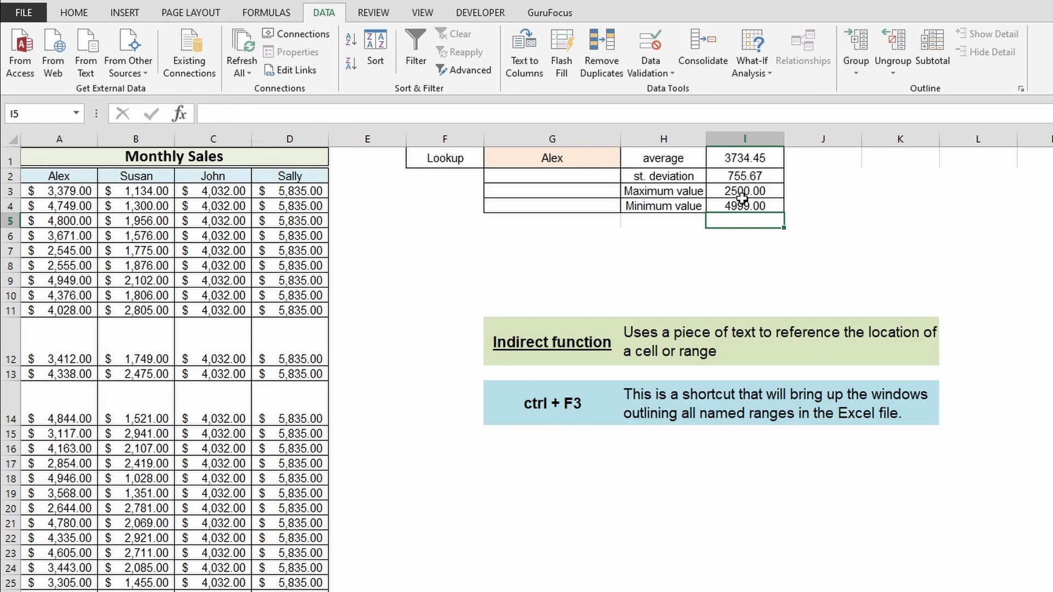
Apply the dollar accounting number format to the statistics in I1:I4.
drag(746, 192, 747, 207)
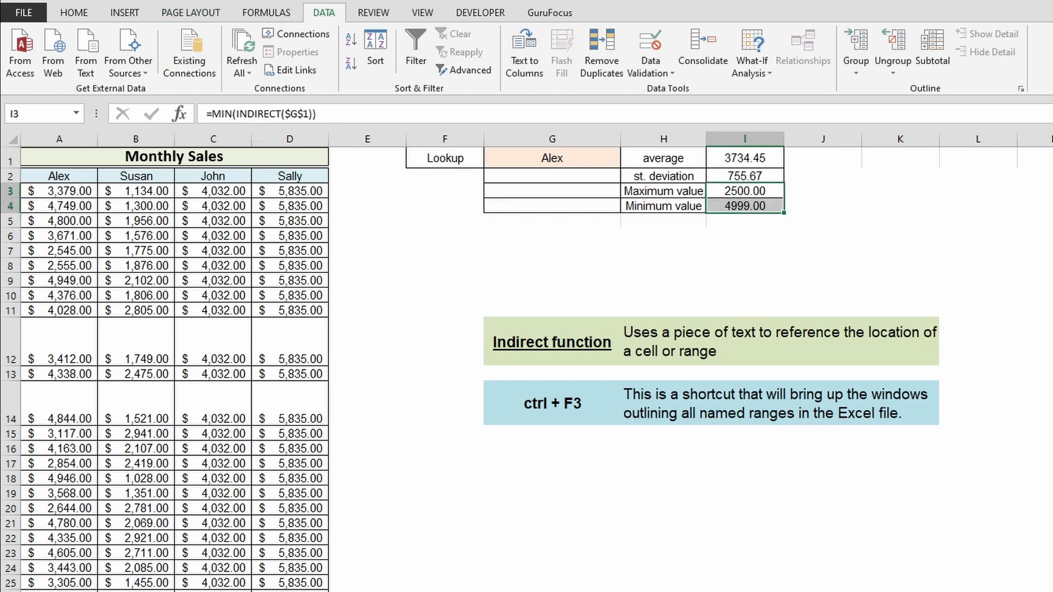
click(73, 14)
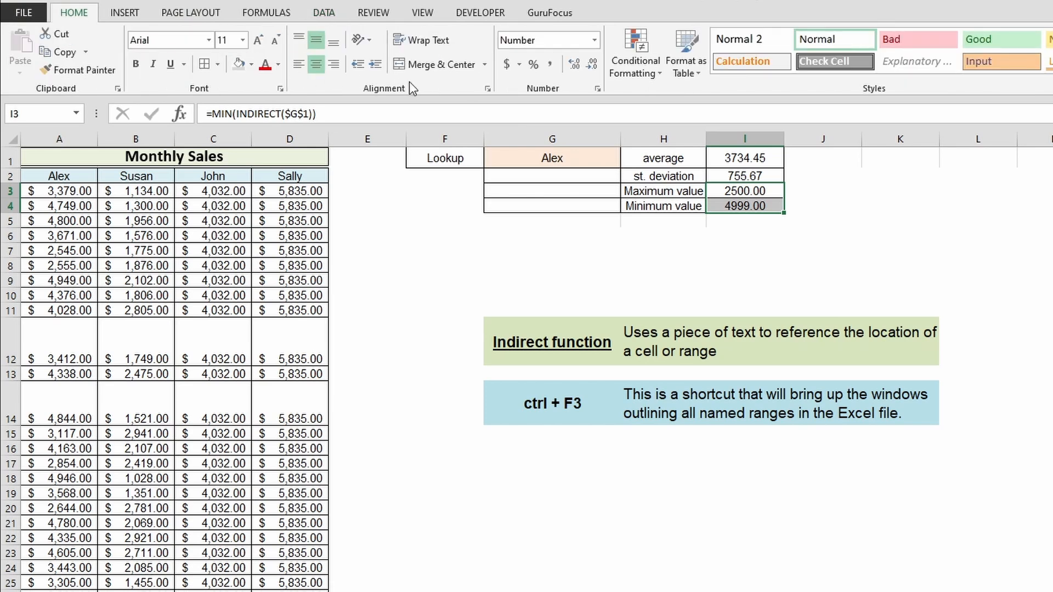
click(515, 66)
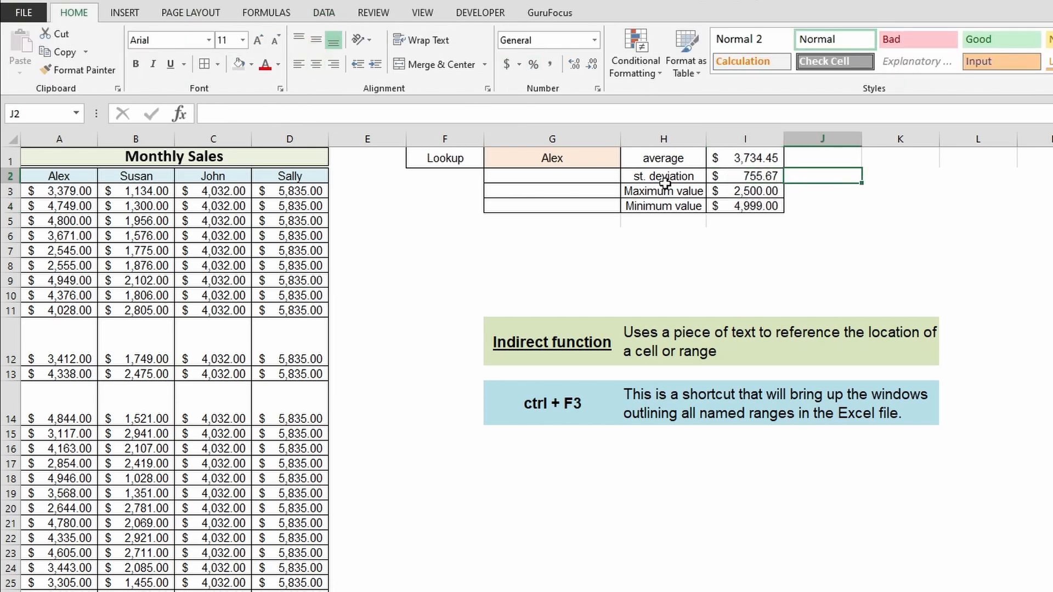
Test the statistics by choosing the column B, column D and column C salespeople in turn from the list in G1.
click(606, 159)
click(627, 160)
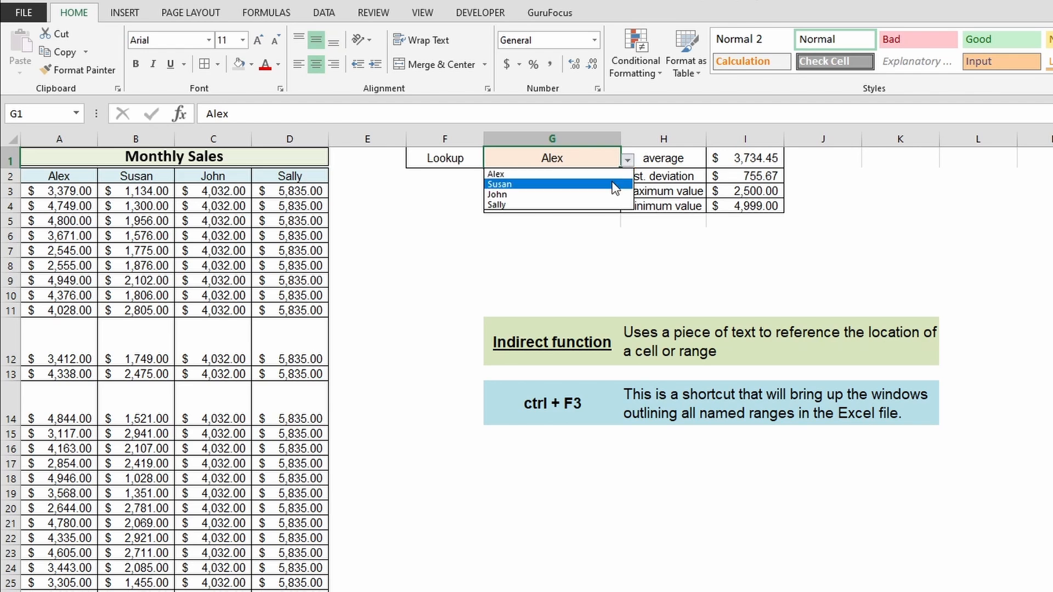
click(614, 186)
click(627, 162)
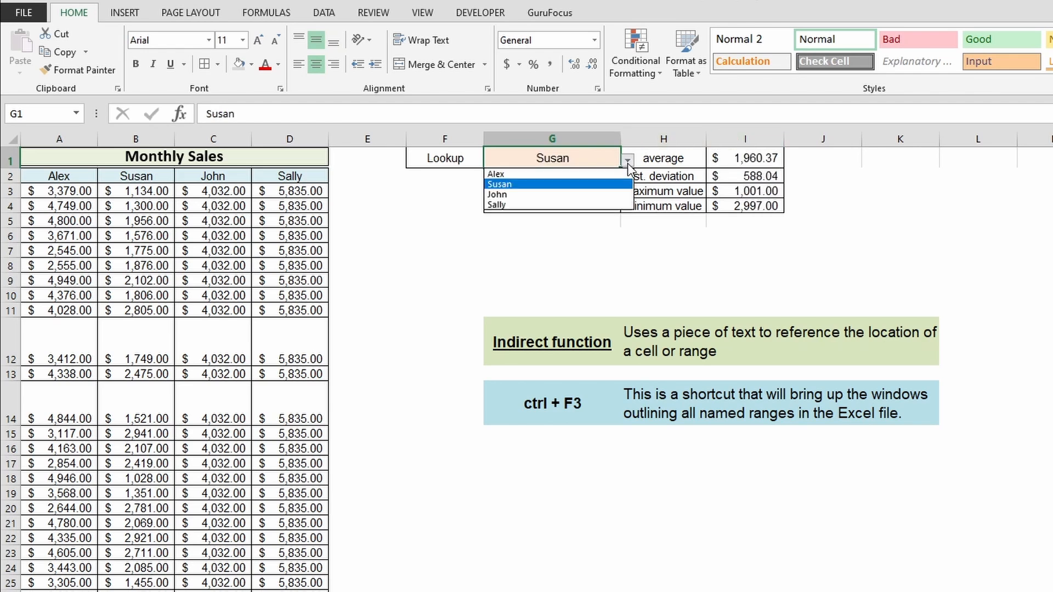
click(598, 205)
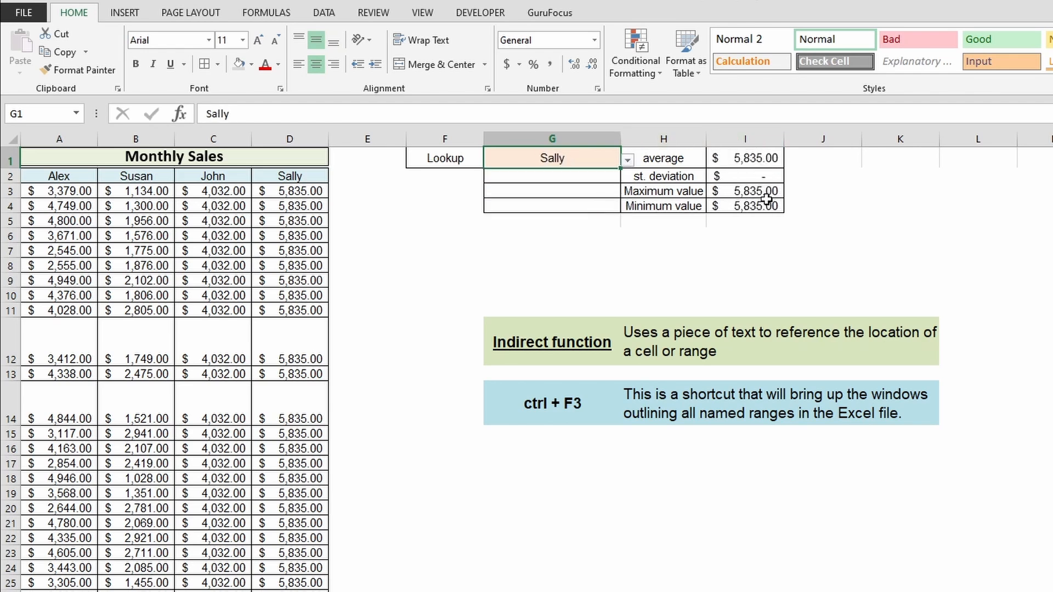
click(628, 160)
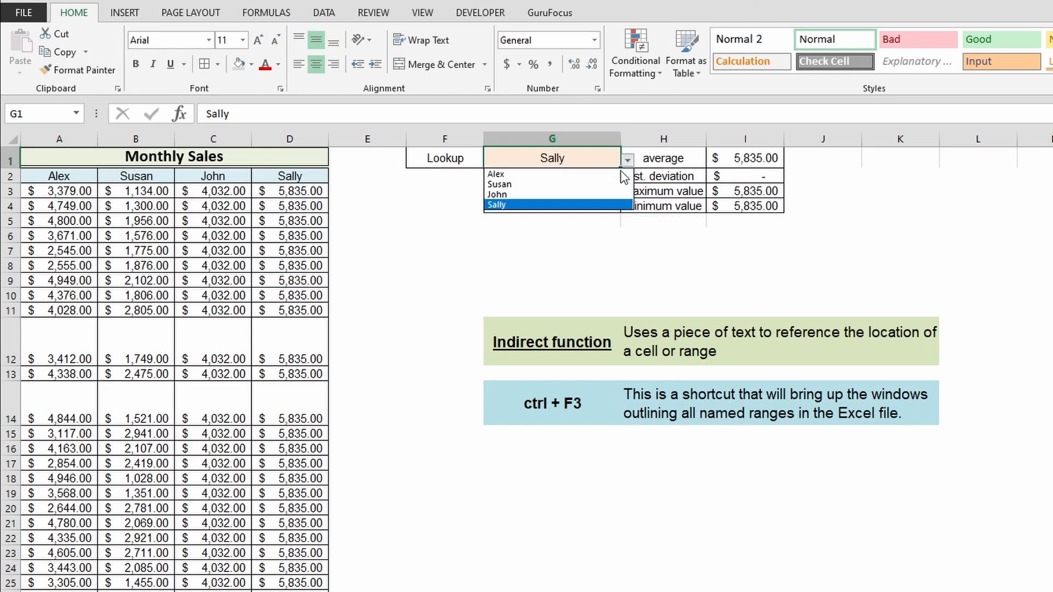
click(526, 194)
click(445, 235)
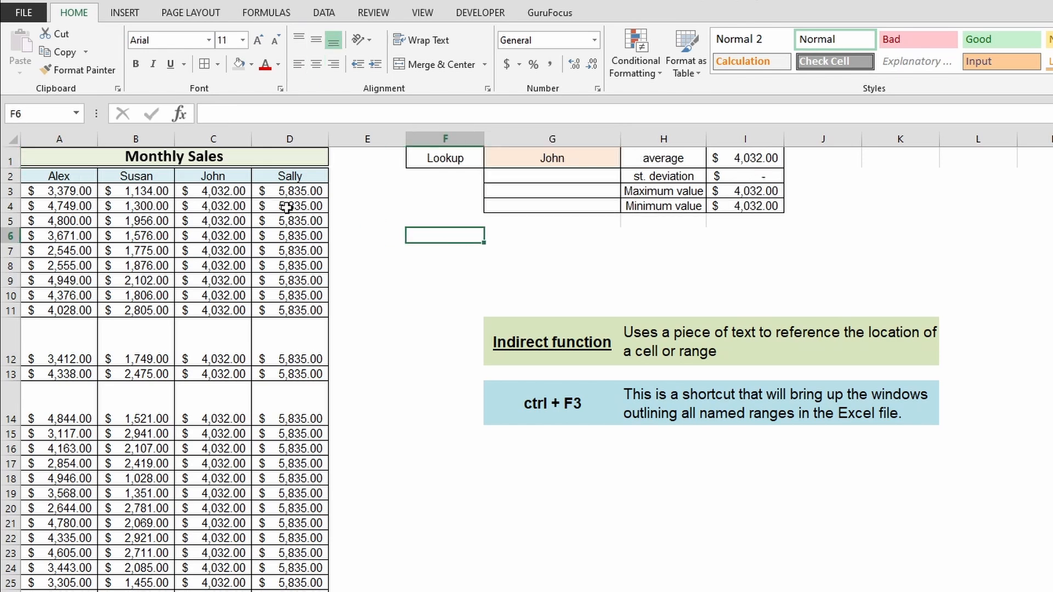
Review the salespeople header range A2:D2 and its individual names.
click(414, 206)
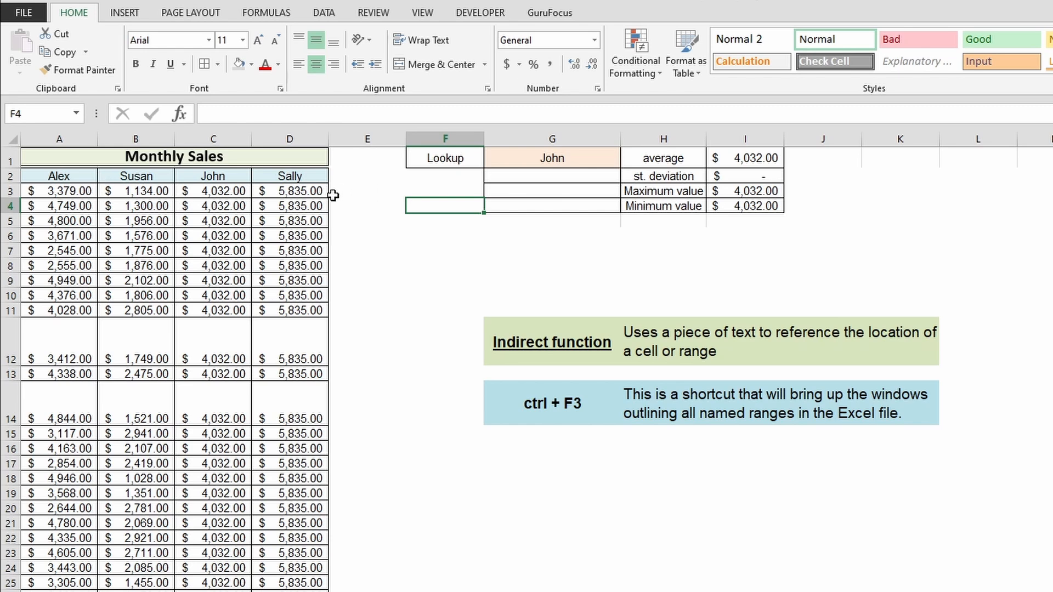
drag(82, 179, 258, 176)
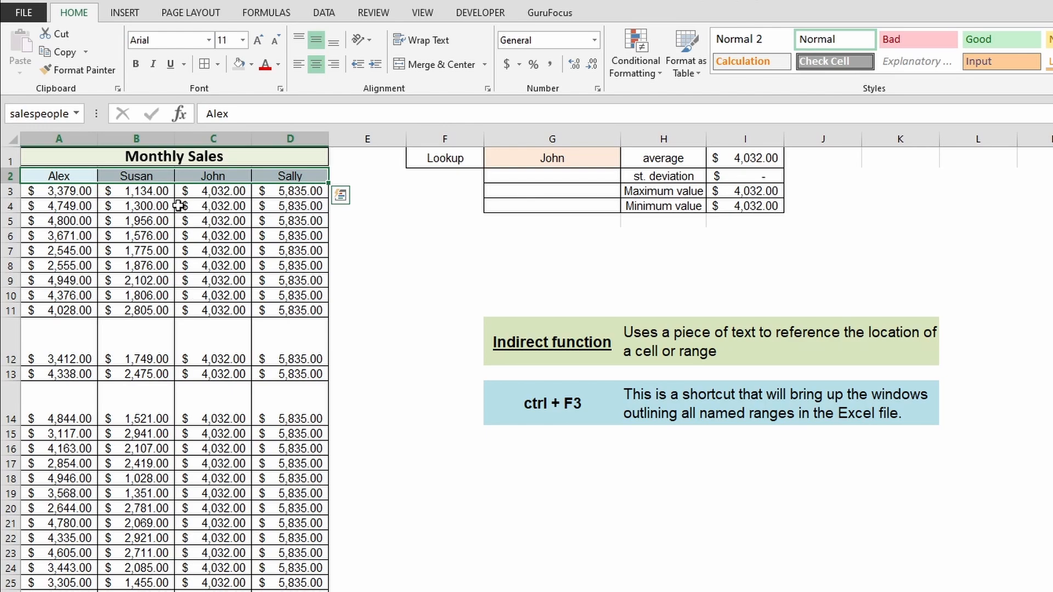
click(148, 175)
click(216, 177)
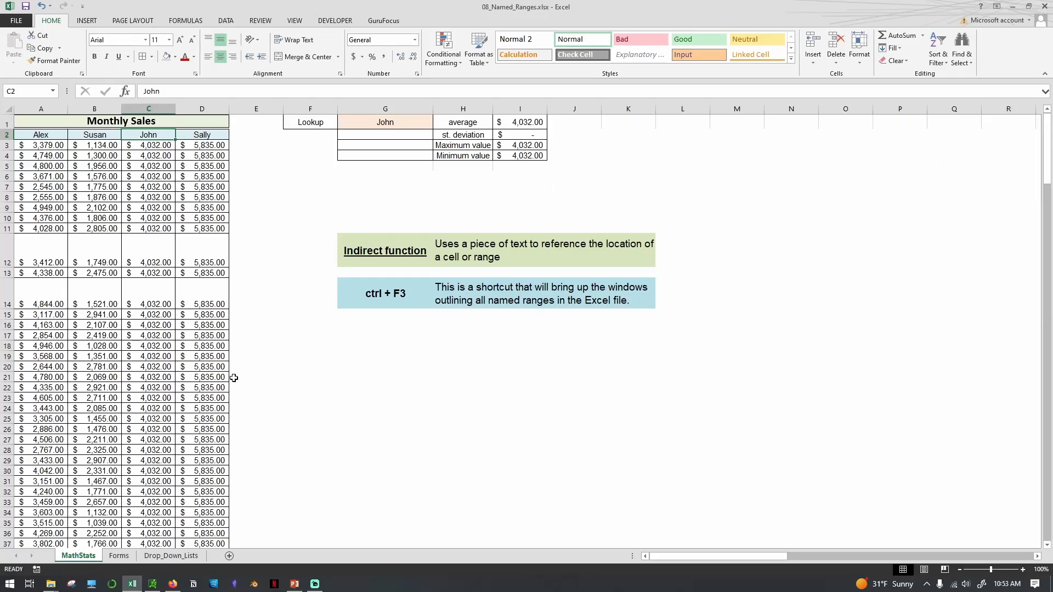
Open the Drop_Down_Lists sheet and review its Yes/NO, Sales Type, Products and Sales Contact lists.
click(160, 557)
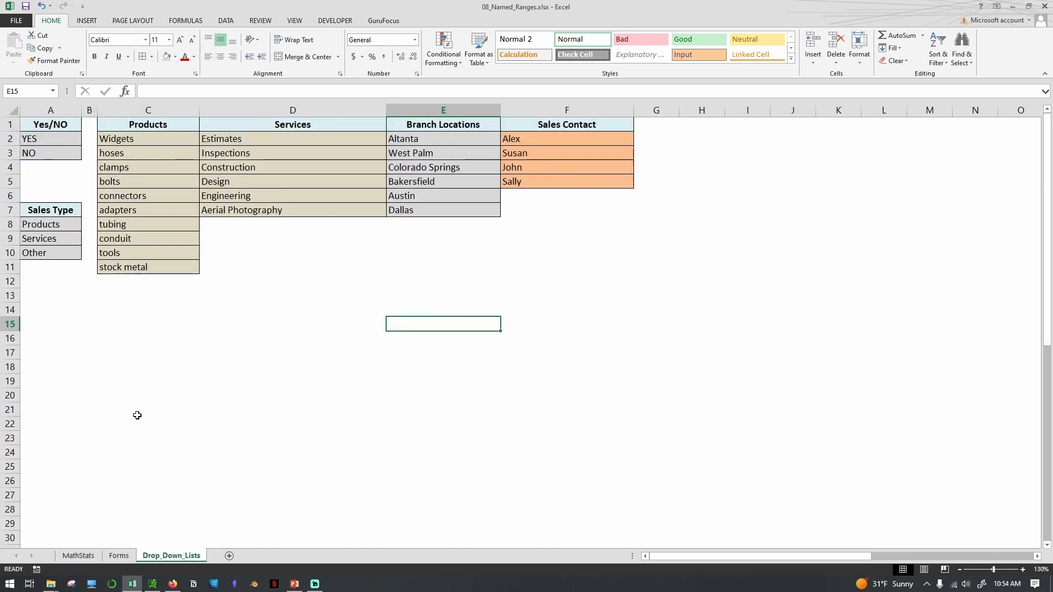
drag(67, 142, 67, 156)
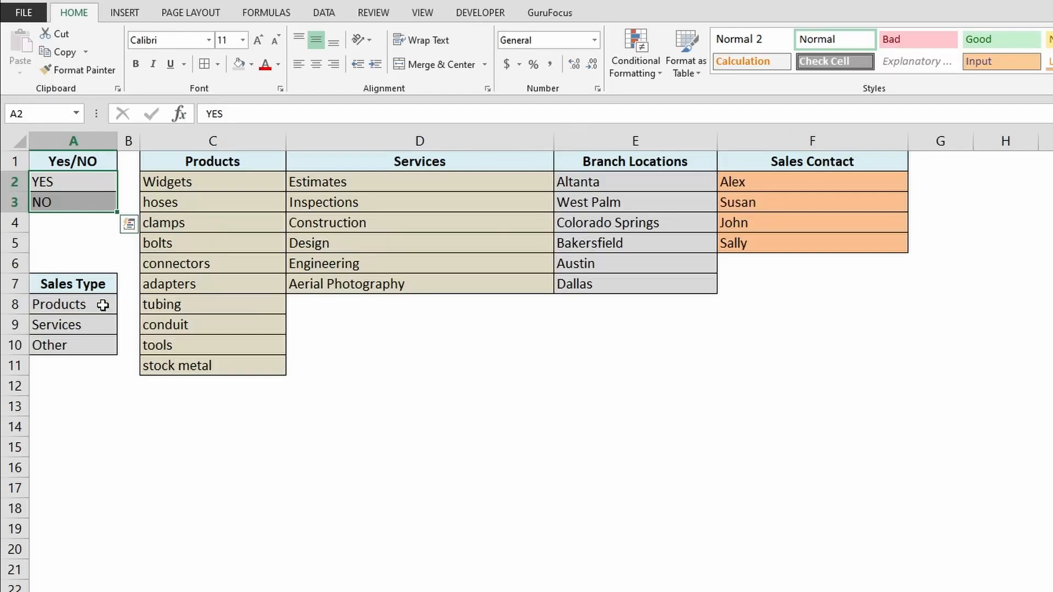
drag(103, 305, 89, 340)
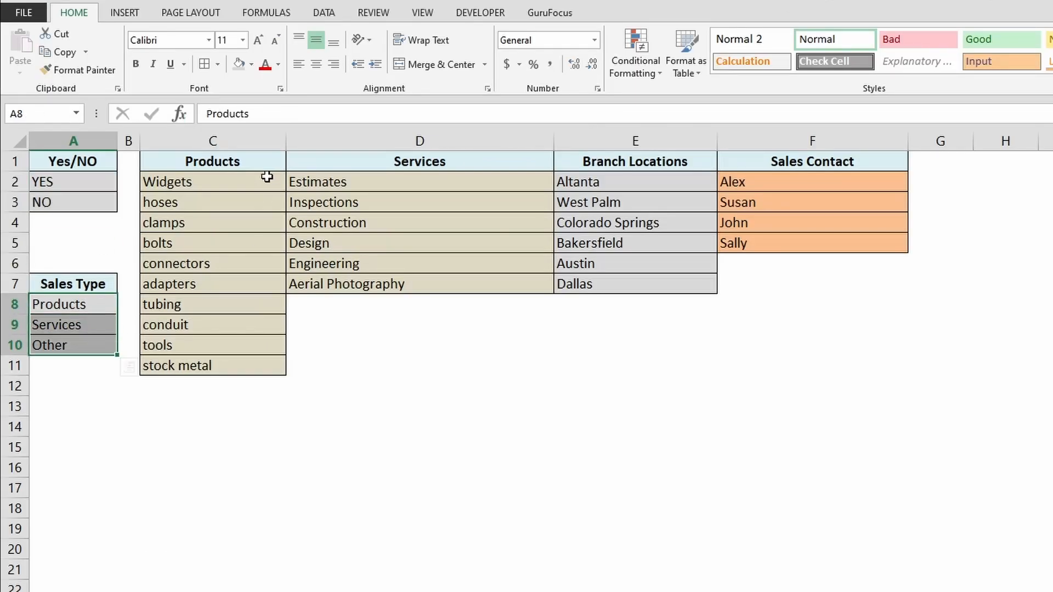
drag(254, 176, 252, 362)
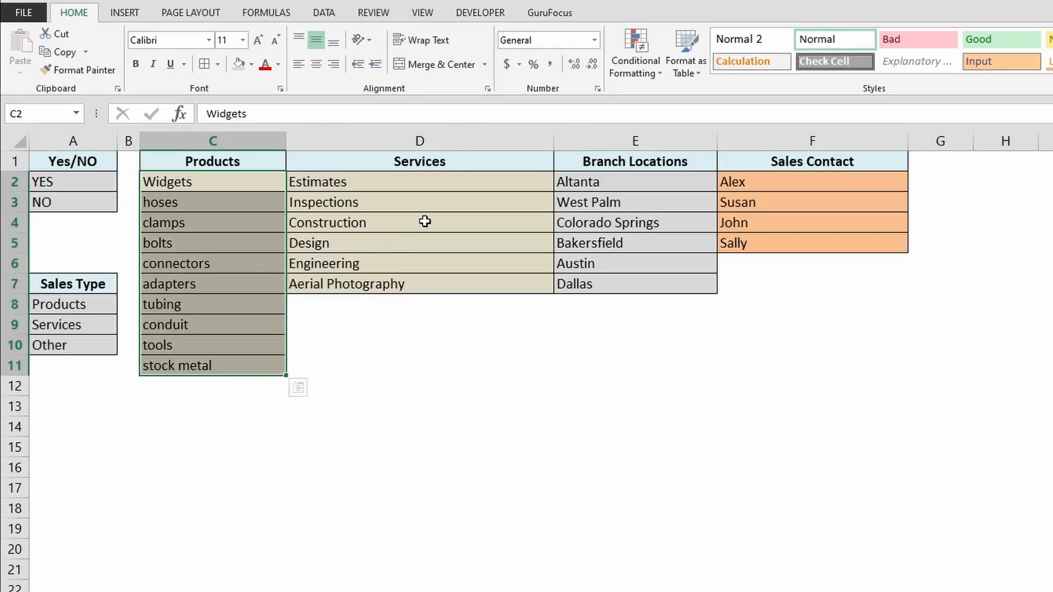
drag(769, 193, 766, 243)
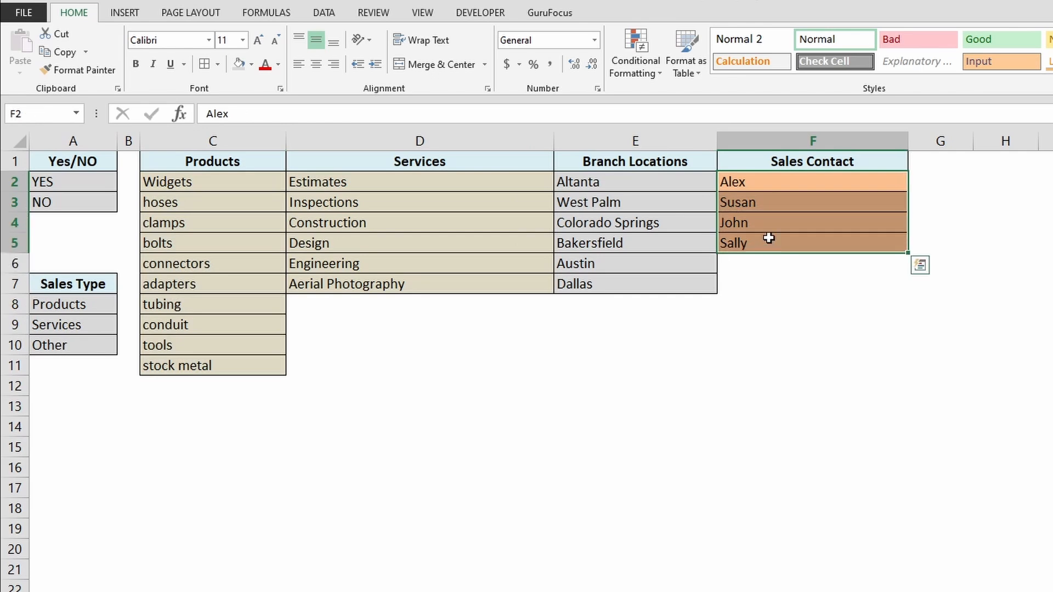
Name the product list C2:C11 as products.
drag(228, 184, 236, 366)
click(57, 109)
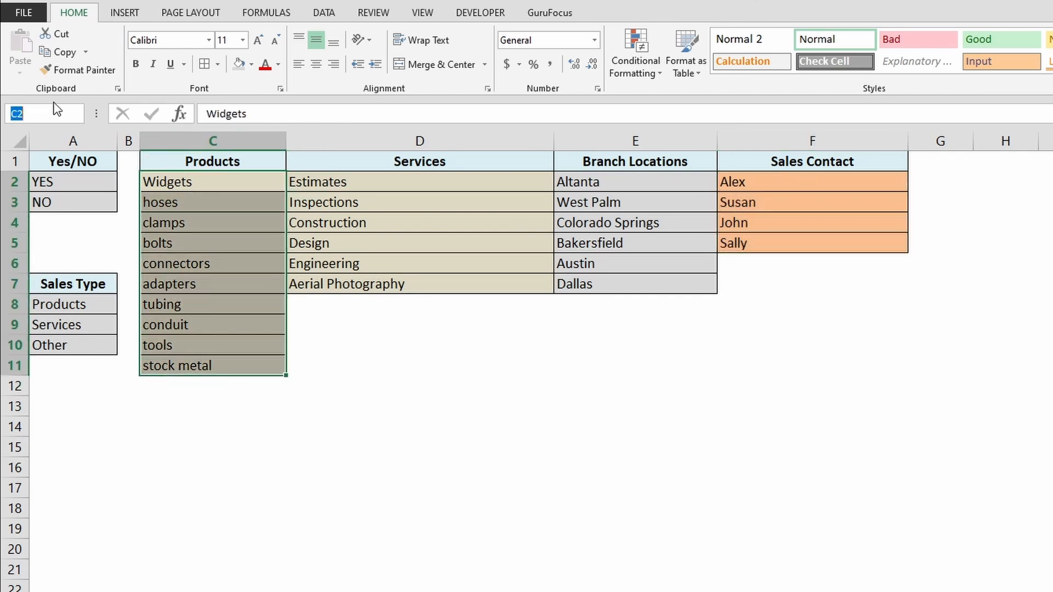
text(products)
key(Return)
Name the Yes/NO options A2:A3 as yesno.
drag(87, 181, 92, 202)
click(43, 107)
text(yesno)
key(Return)
Name the Sales Type options A8:A10 as salestype.
drag(81, 307, 77, 345)
click(59, 109)
text(salestype)
key(Return)
Look over the Services, Branch Locations and Sales Contact headers, and return to the MathStats sheet.
click(328, 167)
click(622, 167)
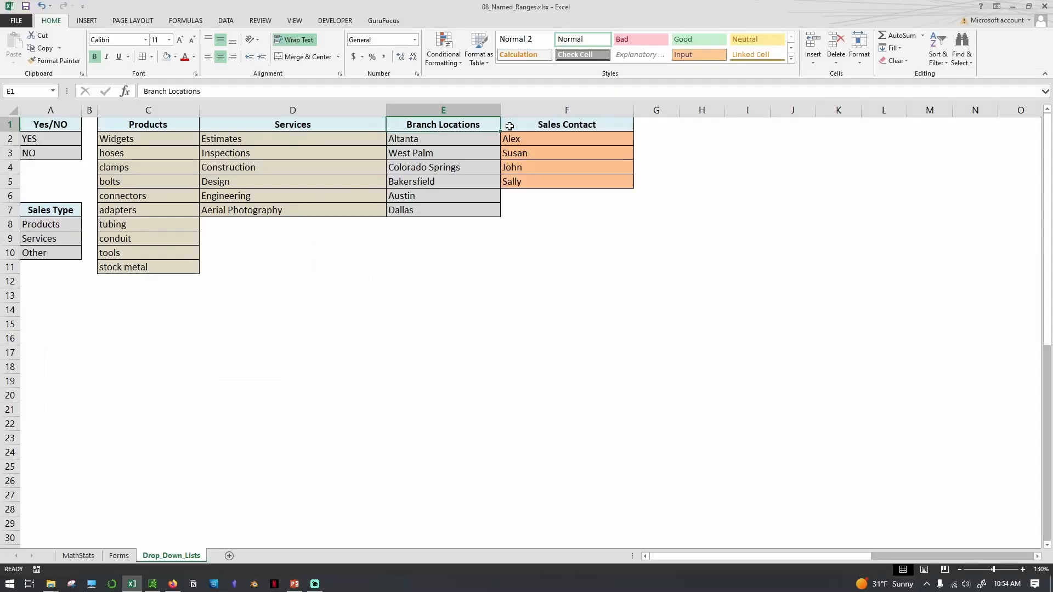
click(510, 126)
right_click(194, 557)
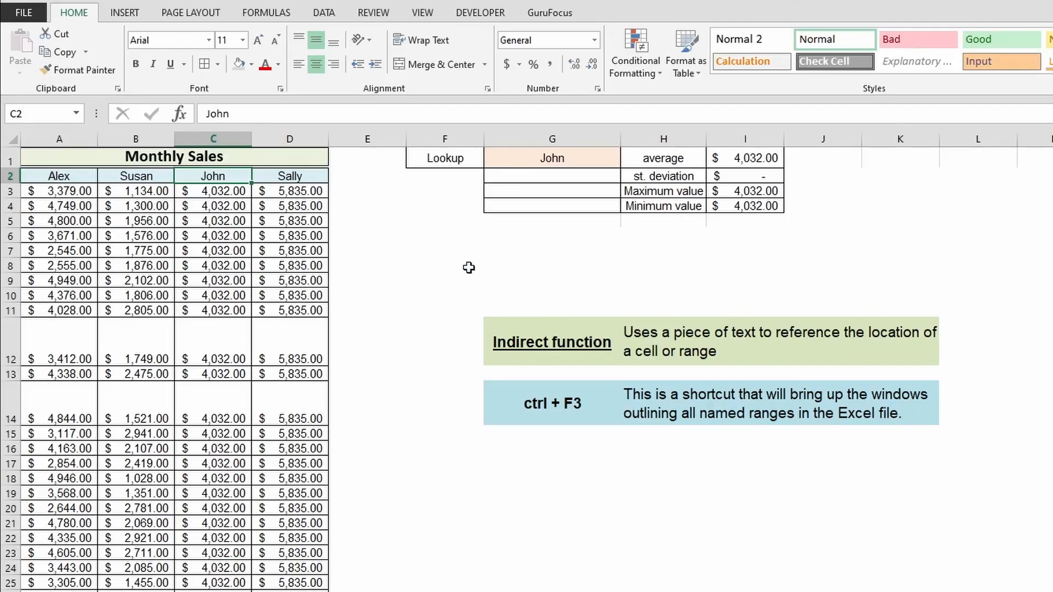
click(469, 267)
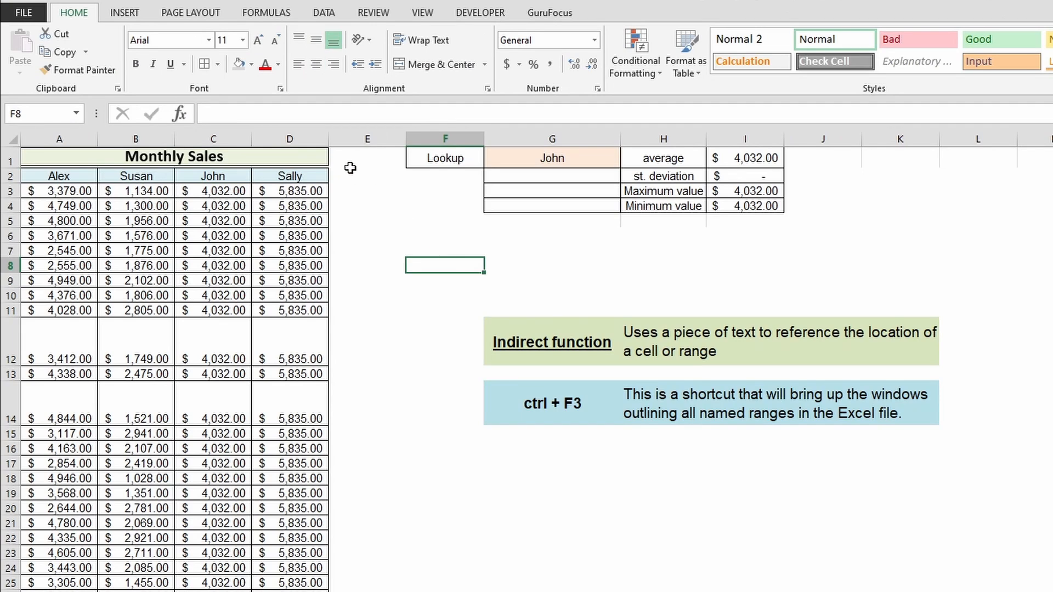
Change the validation list source of lookup cell G1 to =yesno.
click(595, 159)
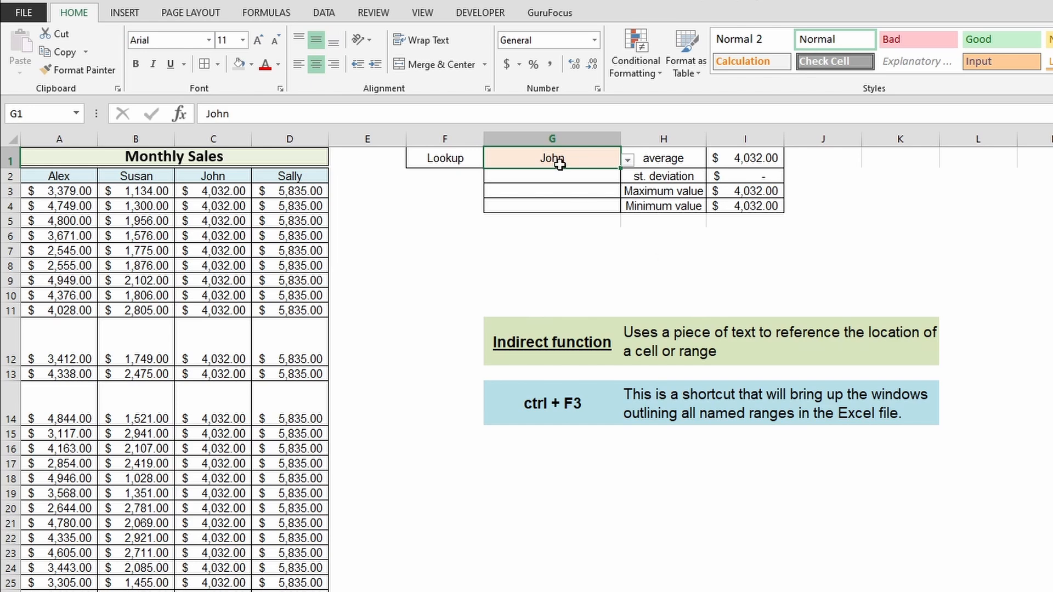
click(630, 160)
click(629, 160)
click(323, 12)
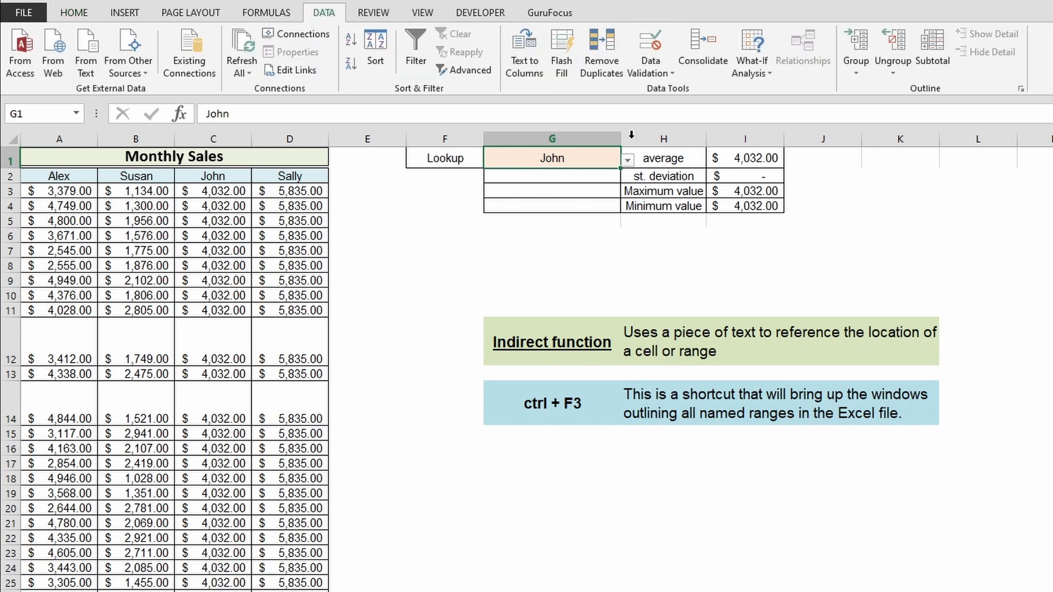
click(656, 75)
click(680, 90)
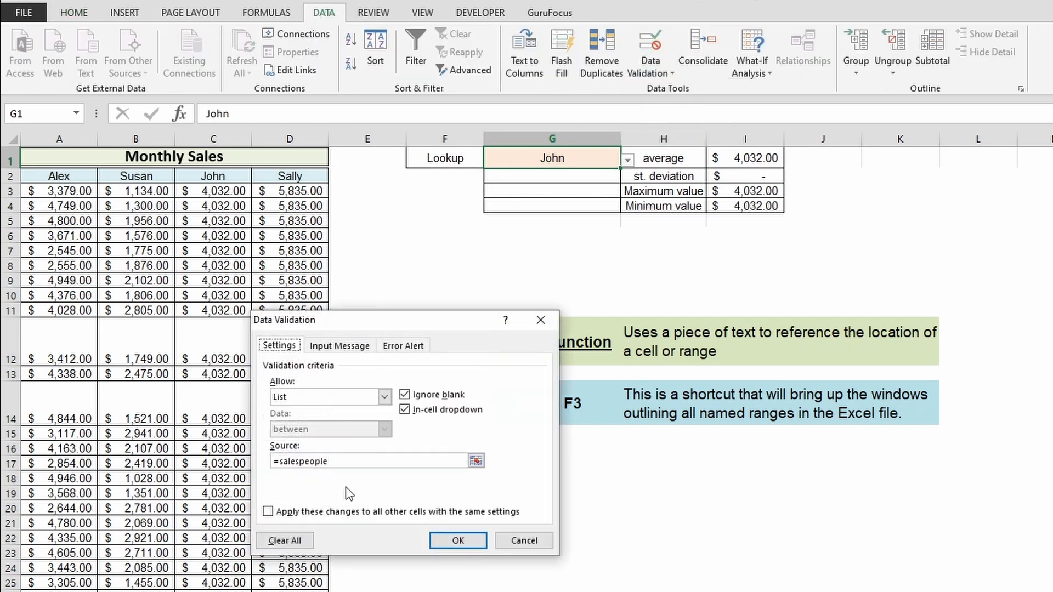
double_click(283, 466)
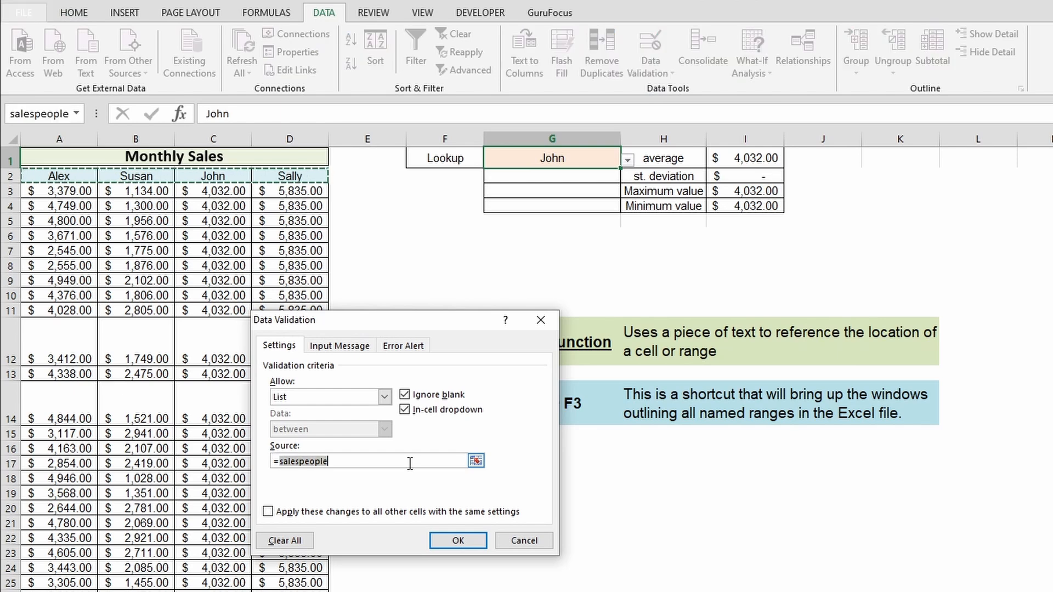
text(yesno)
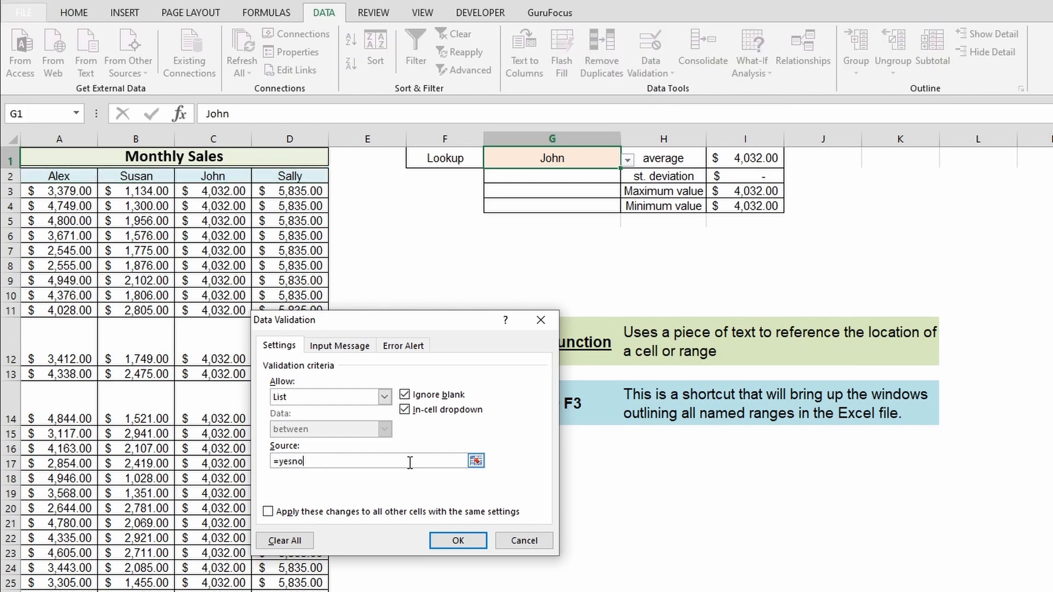
click(459, 540)
Choose YES from the drop-down in lookup cell G1.
click(627, 160)
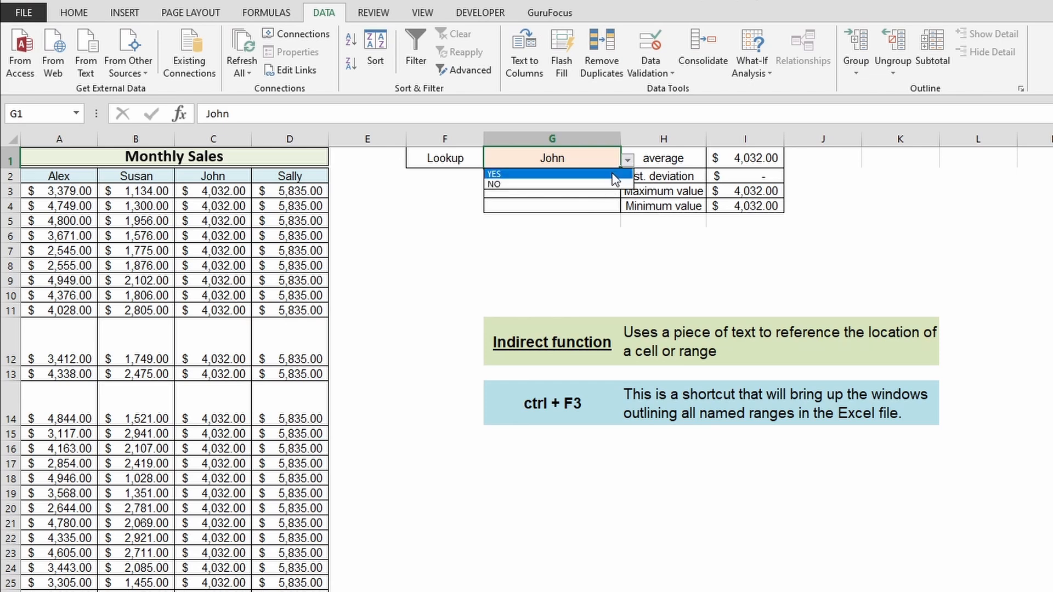
click(614, 174)
click(627, 161)
click(626, 163)
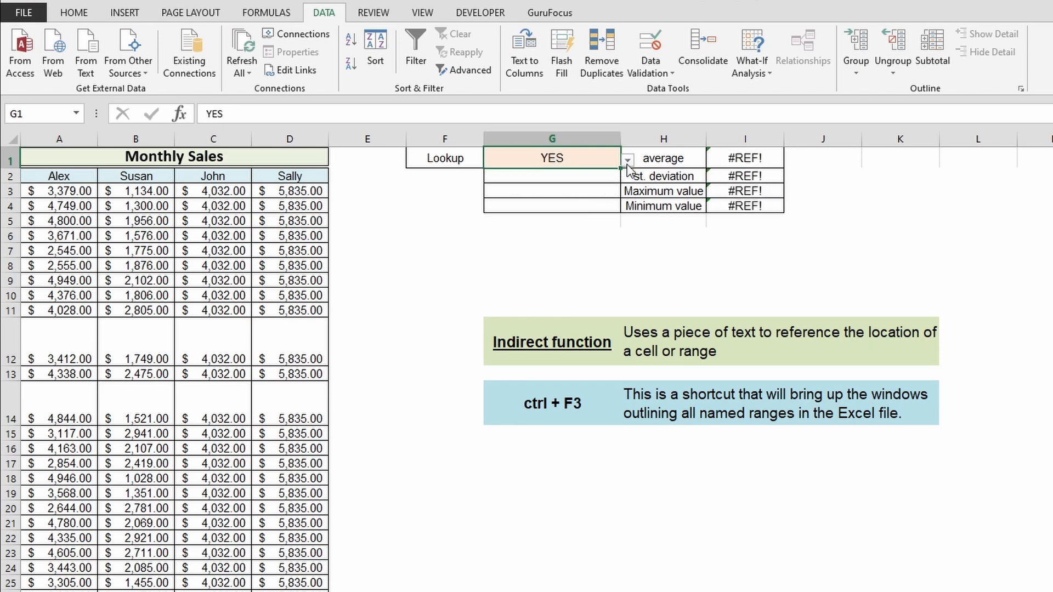
Change the validation list source of lookup cell G1 to the named range salestype.
click(651, 71)
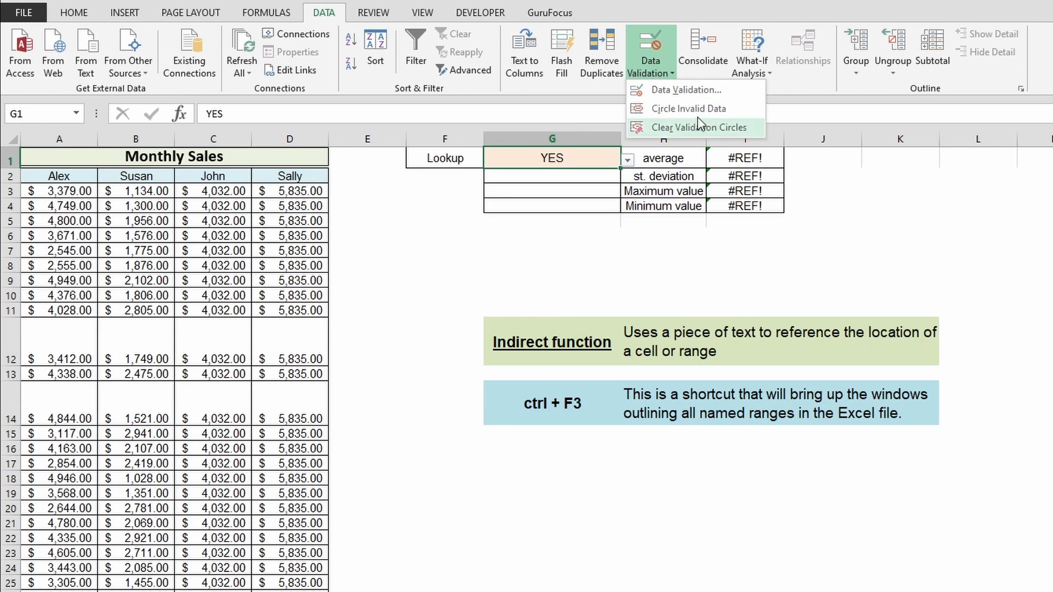
click(686, 89)
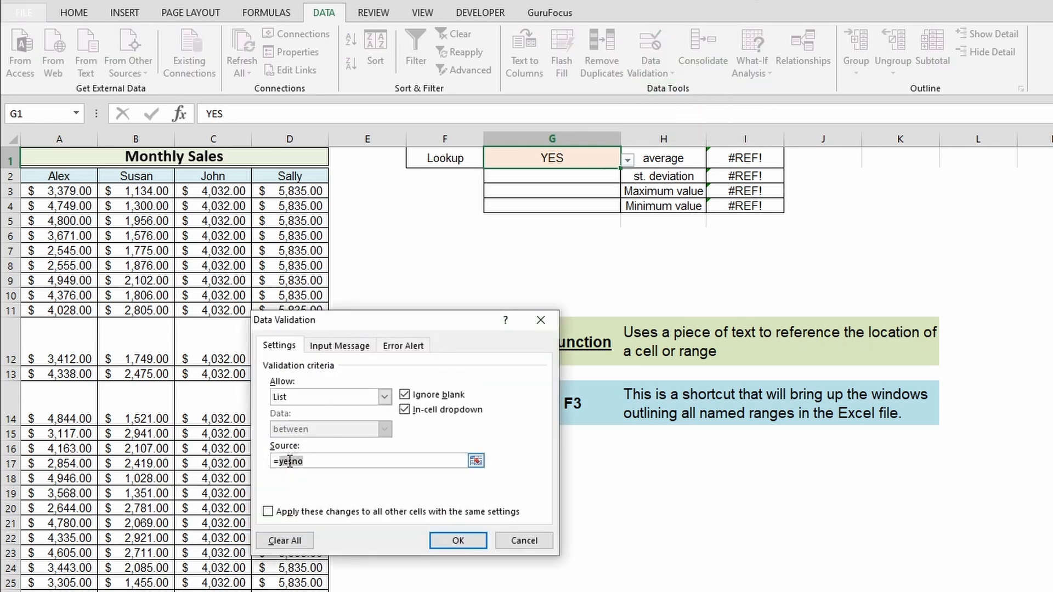
text(sa)
key(Return)
Choose Other from the drop-down in lookup cell G1, and leave the cell.
click(628, 161)
click(600, 194)
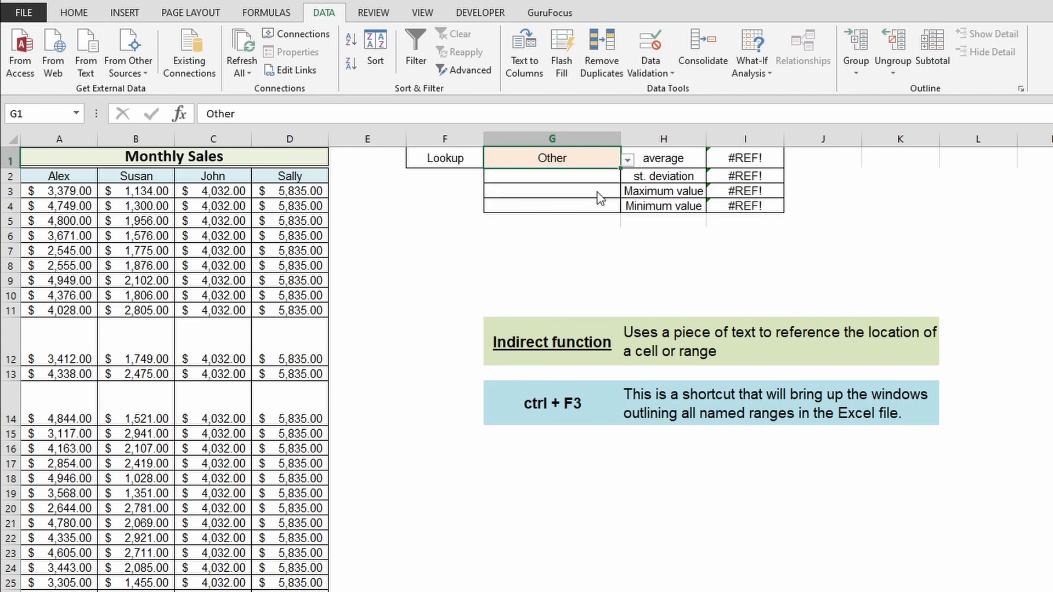
click(470, 262)
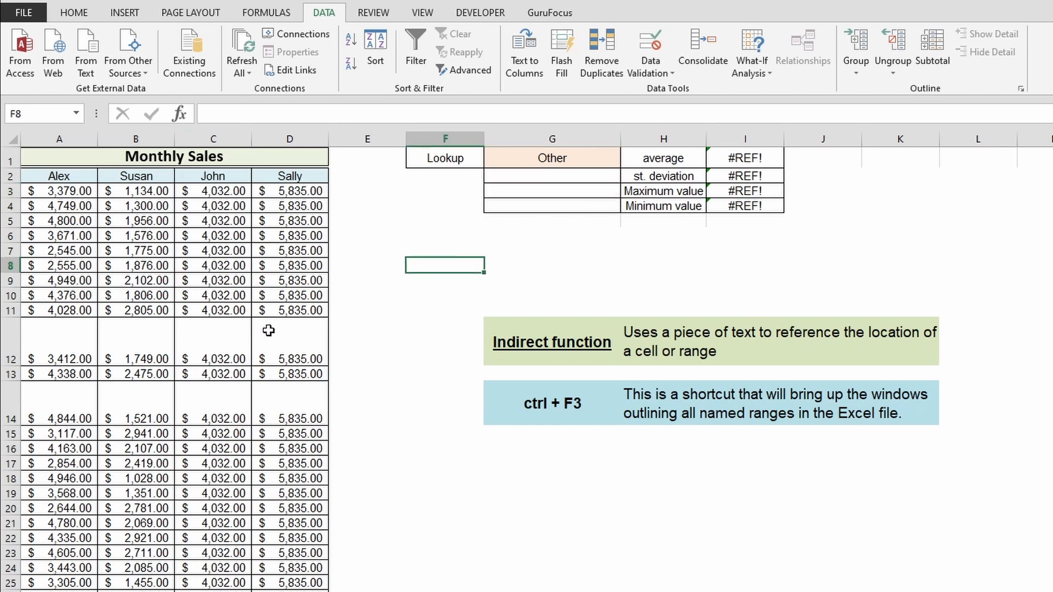